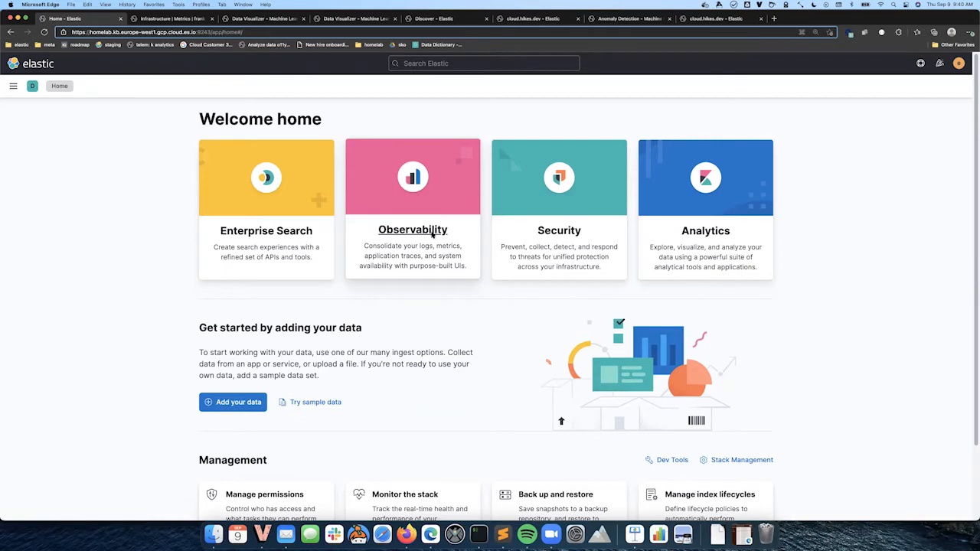
Browse host frank's CPU, load, memory, network, Kubernetes and Nginx metric charts, then return to the Home tab
key("ctrl+Tab")
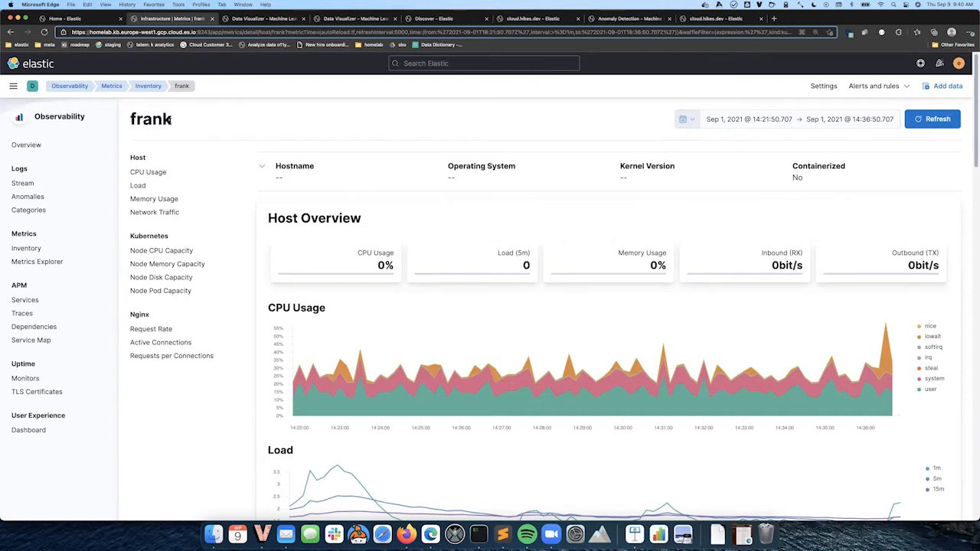
scroll(201, 205, "down", 2)
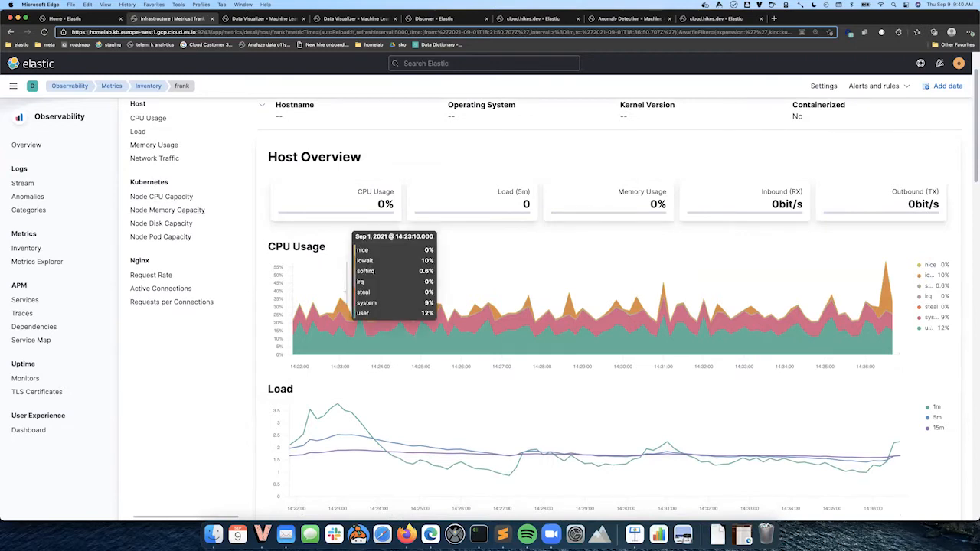
scroll(344, 294, "down", 4)
scroll(337, 314, "down", 8)
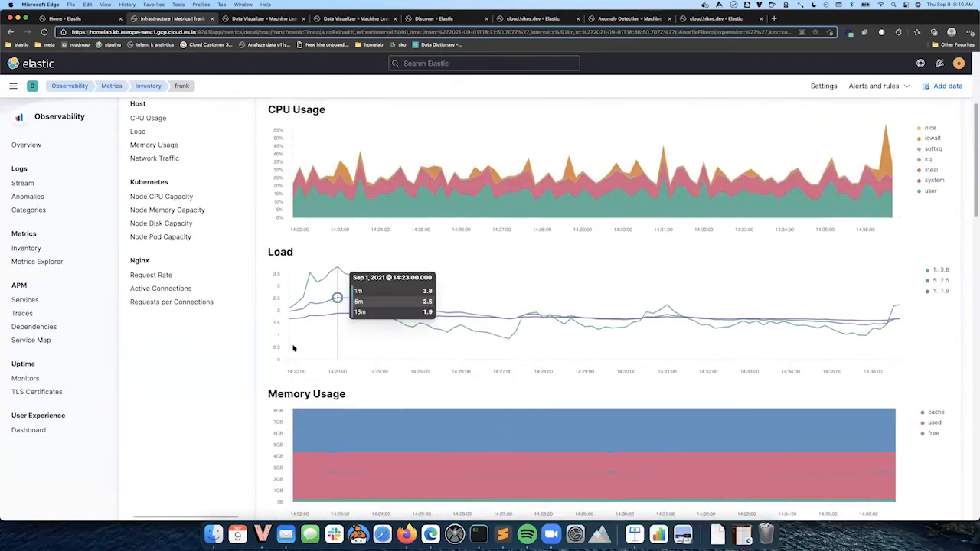
scroll(292, 348, "down", 8)
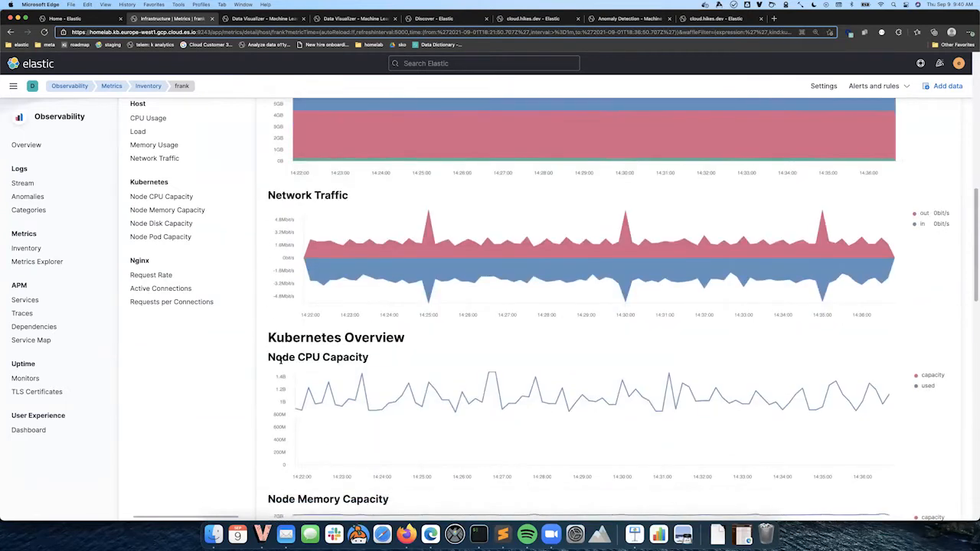
scroll(281, 363, "down", 12)
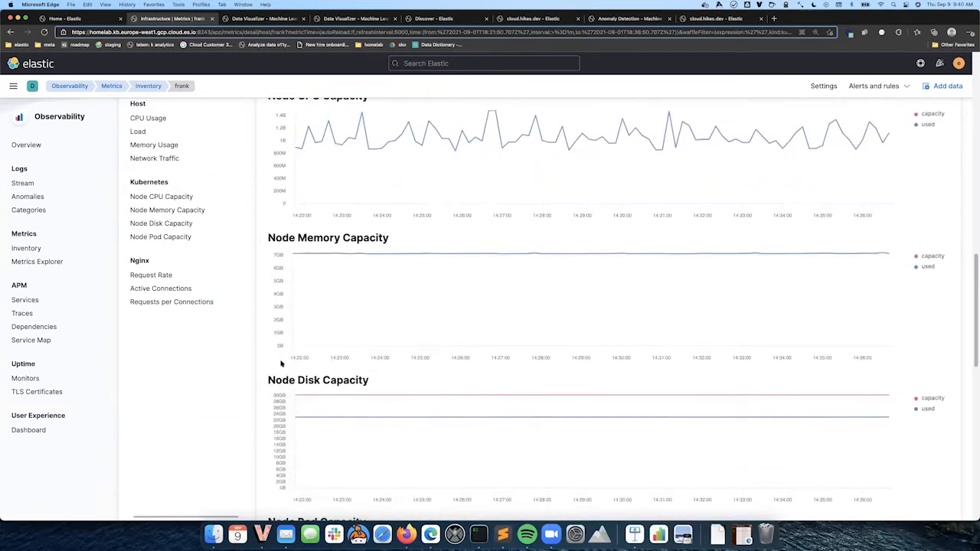
scroll(281, 364, "down", 3)
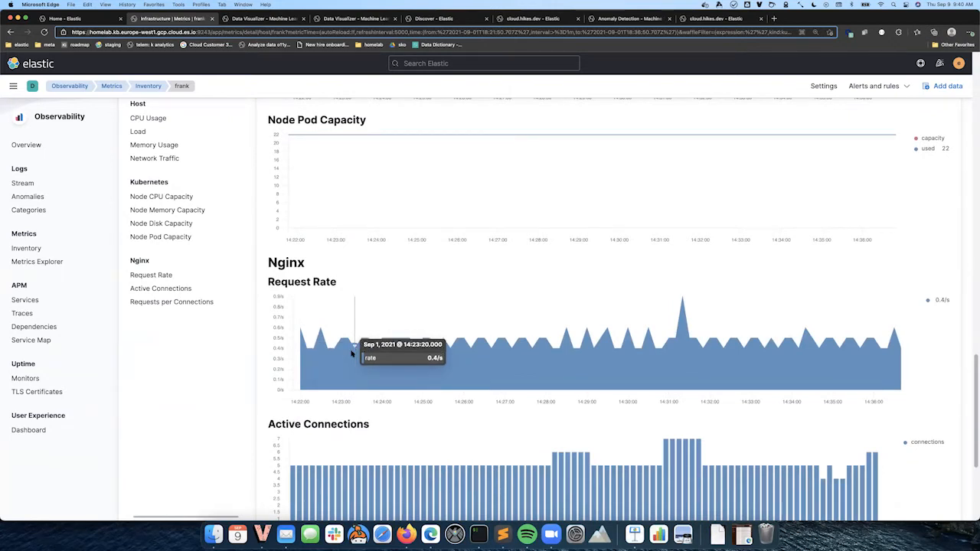
scroll(353, 349, "up", 20)
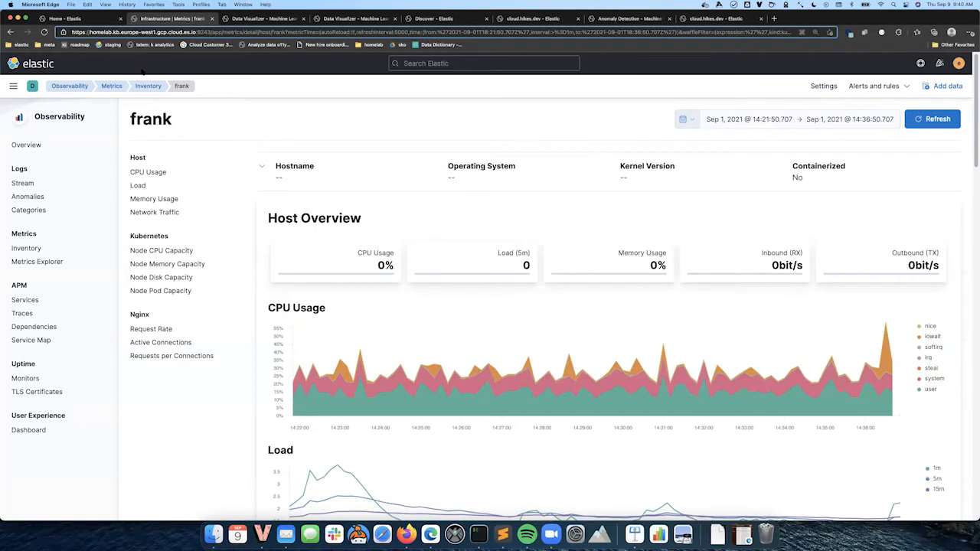
key("ctrl+shift+Tab")
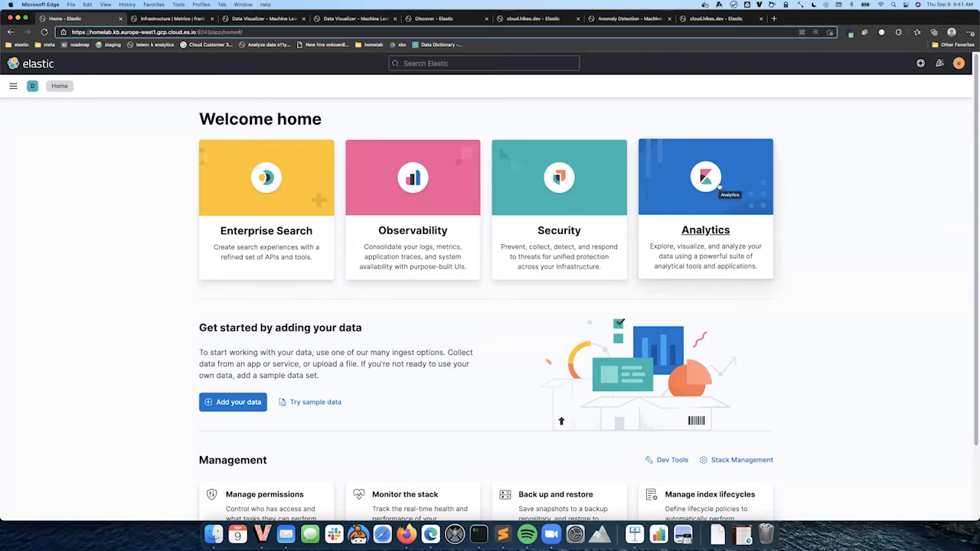
Switch to the metric* Data Visualizer tab and examine its field overview
left_click(13, 87)
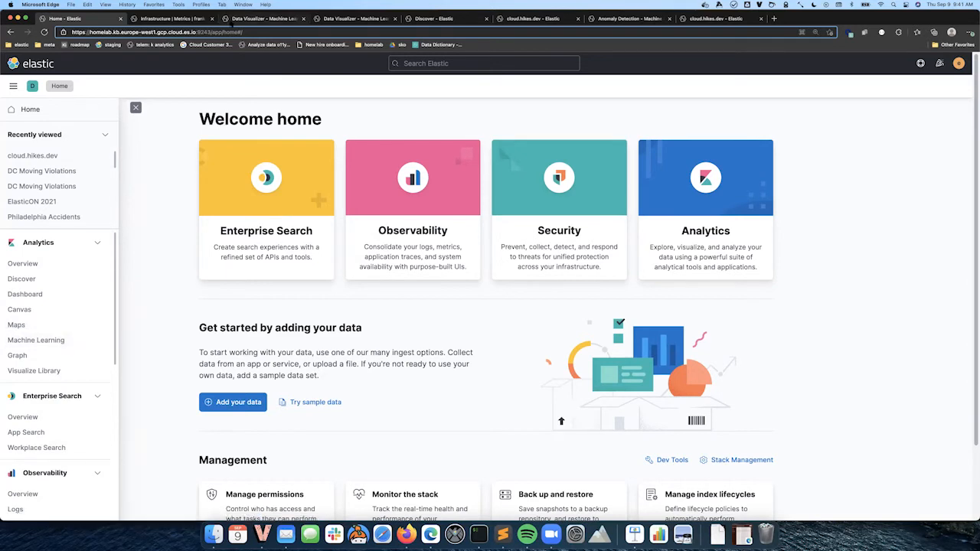
left_click(233, 23)
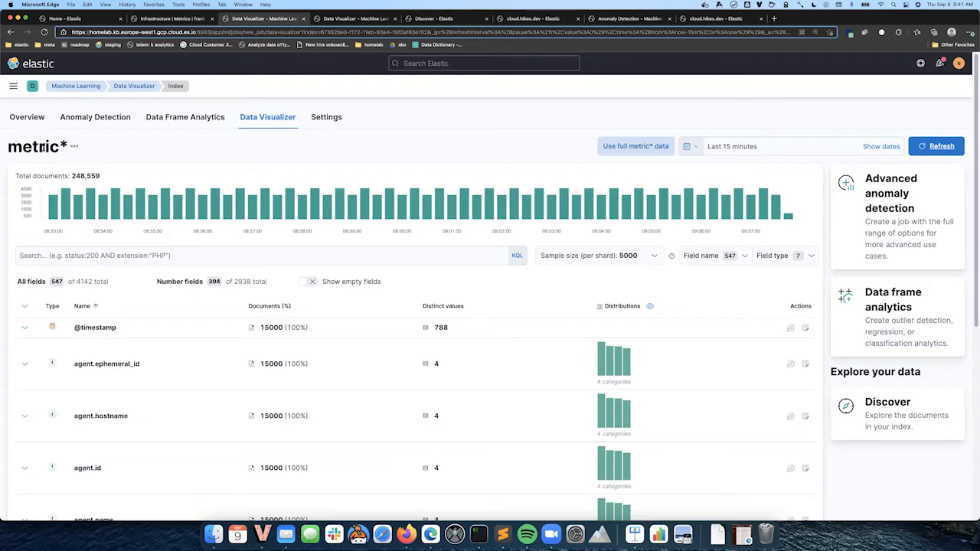
mouse_move(66, 204)
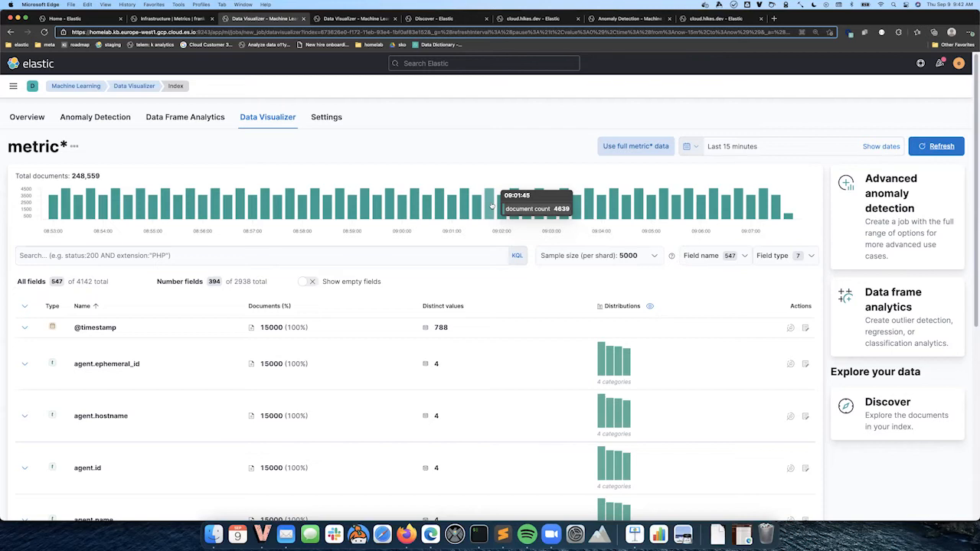
scroll(444, 386, "down", 5)
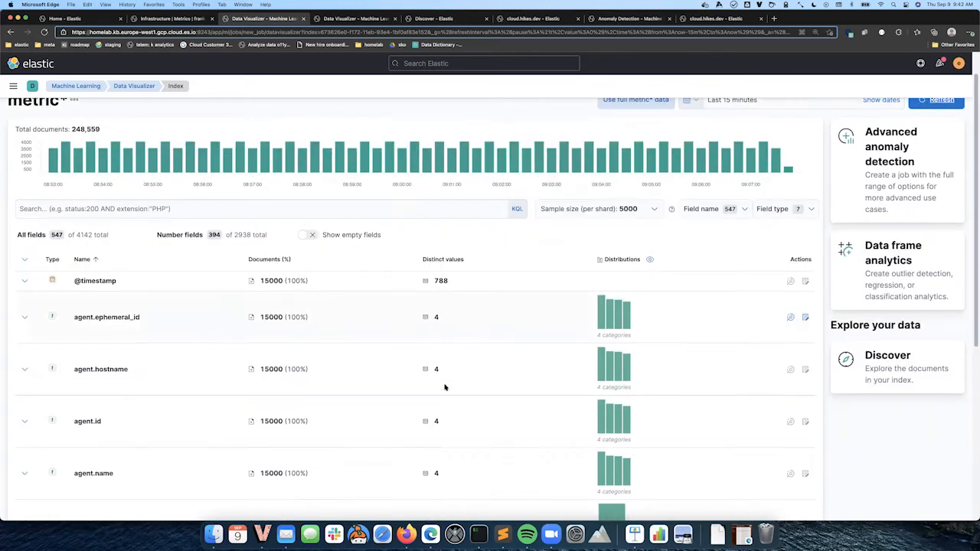
scroll(444, 386, "up", 2)
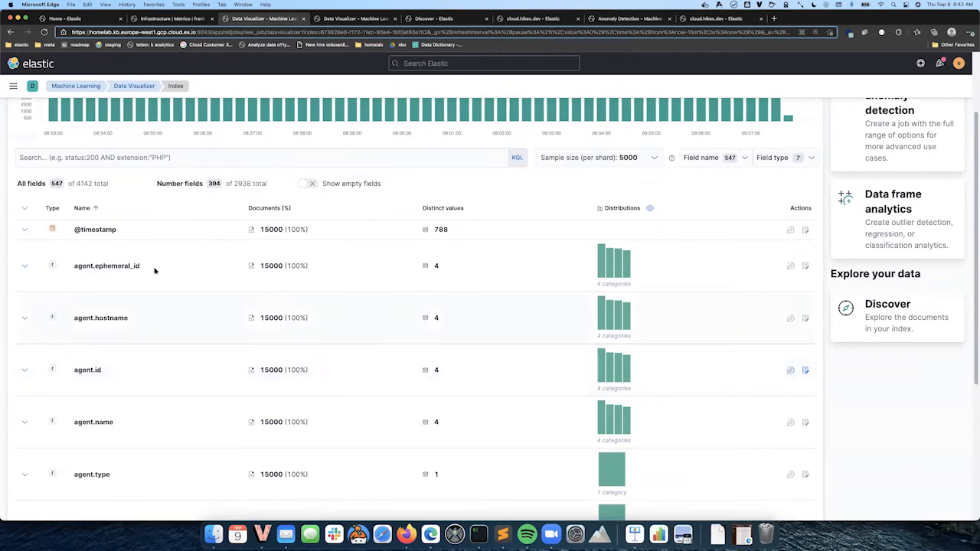
Filter the metric* field list to Number fields only and inspect their value distributions
mouse_move(604, 263)
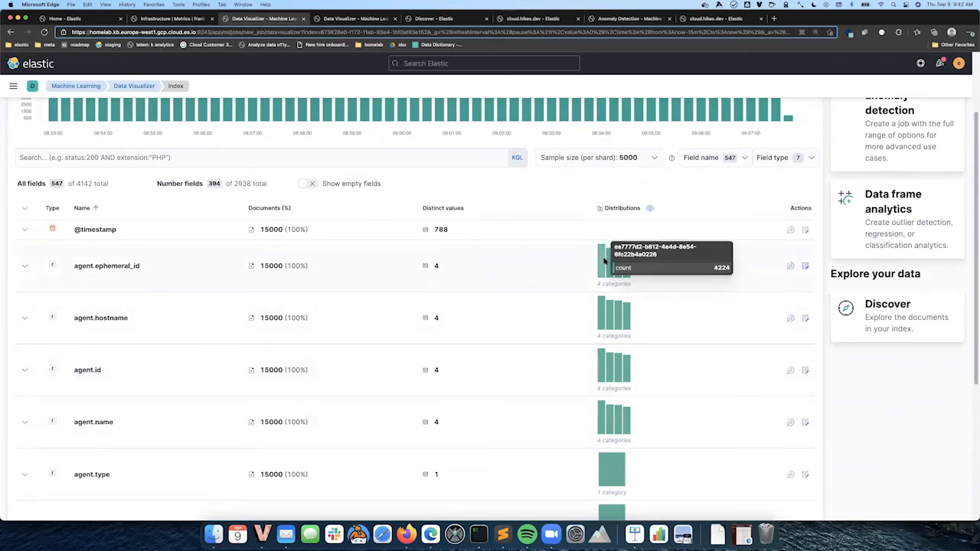
left_click(786, 158)
left_click(777, 282)
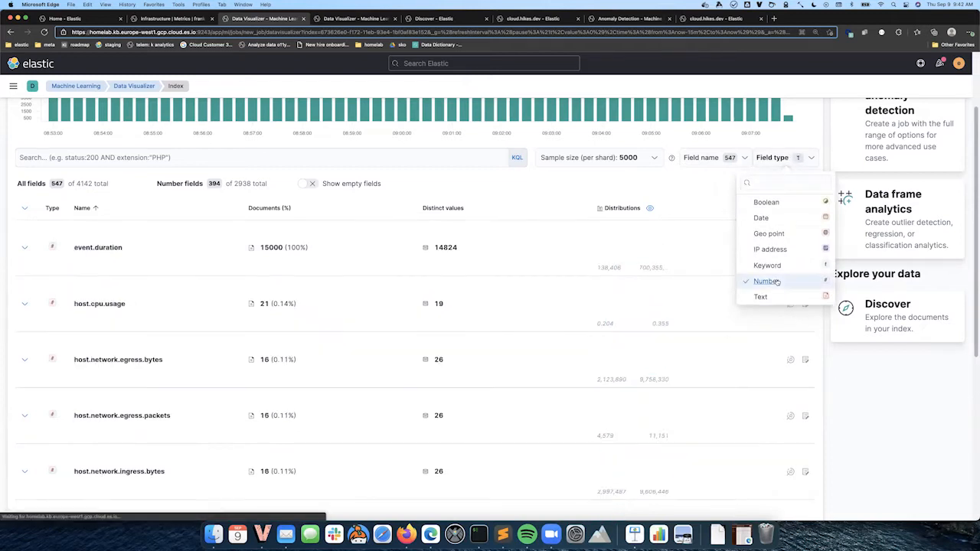
left_click(549, 198)
mouse_move(591, 252)
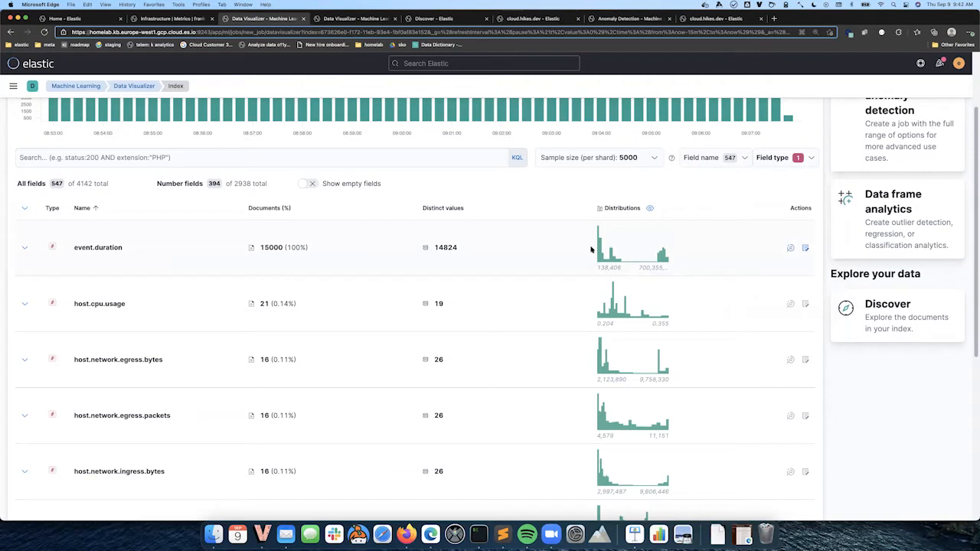
mouse_move(610, 304)
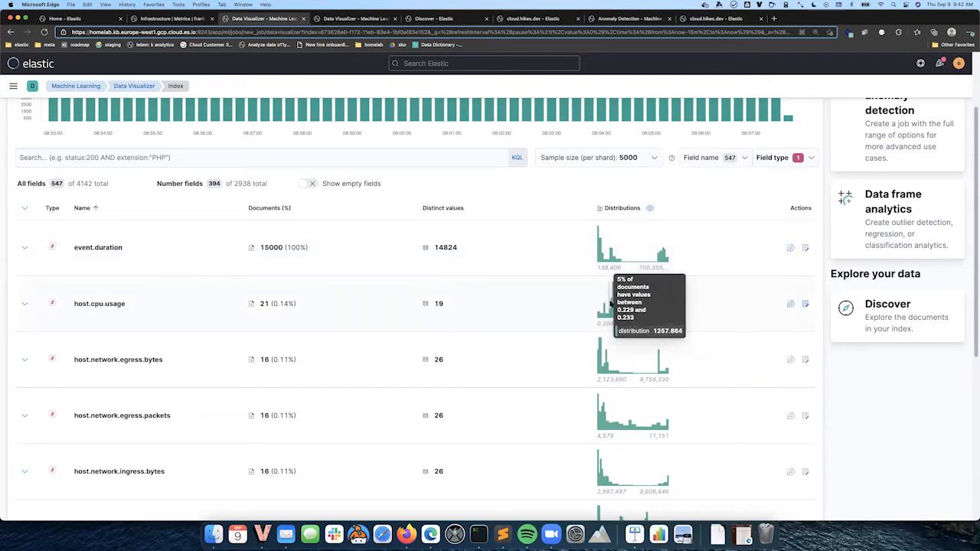
mouse_move(604, 358)
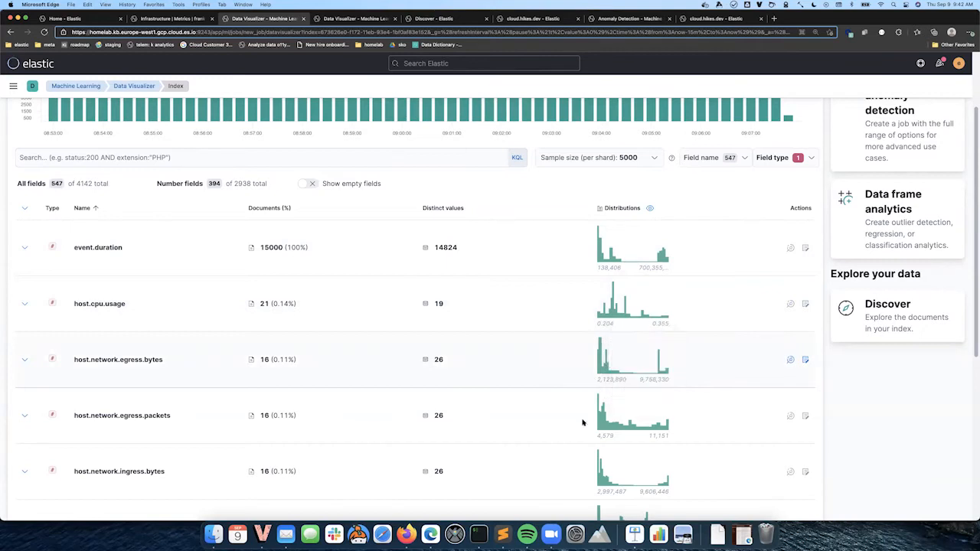
scroll(585, 421, "down", 2)
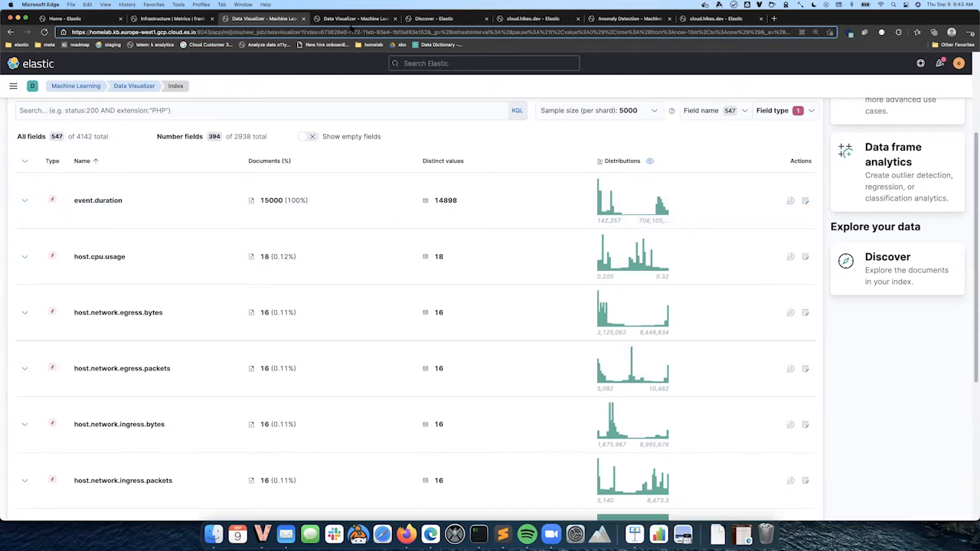
Look through the file* Data Visualizer and Discover tabs
left_click(349, 21)
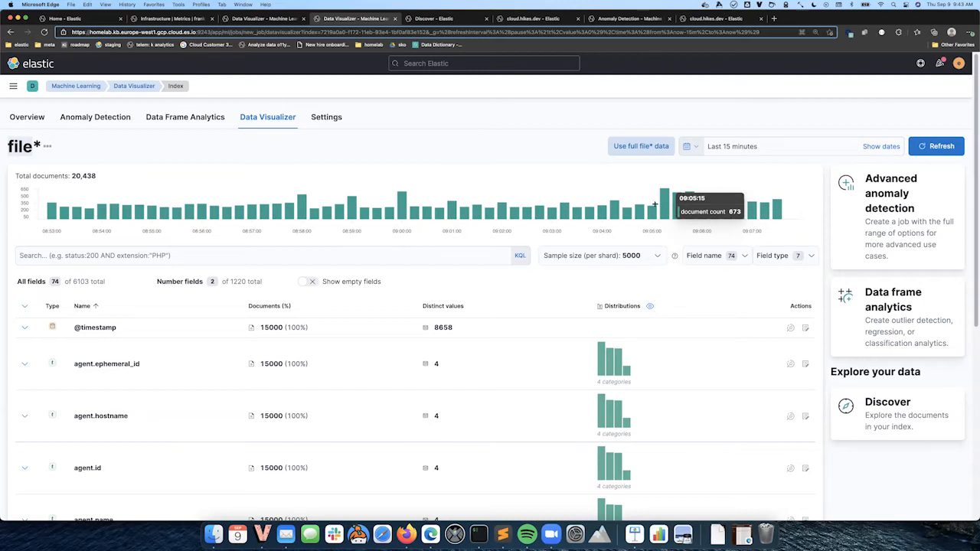
left_click(454, 19)
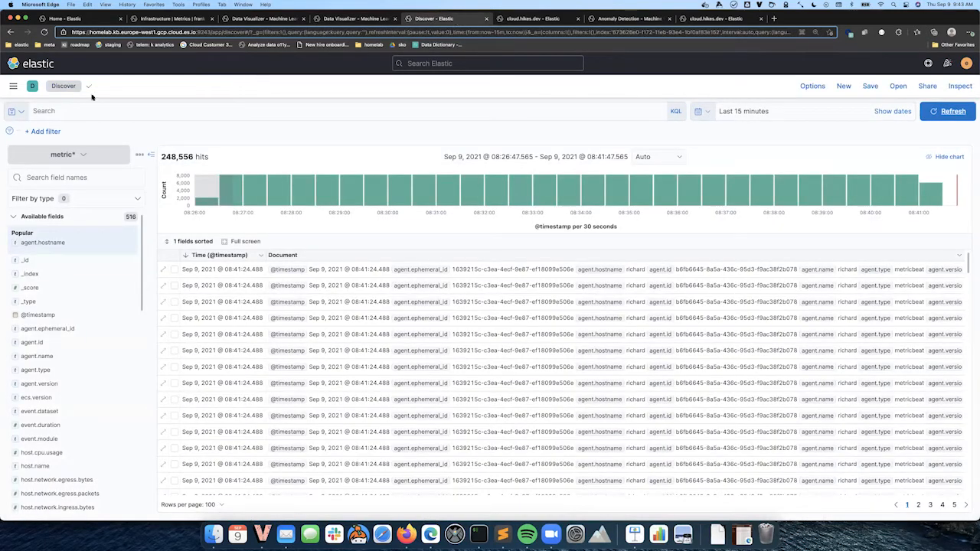
left_click(13, 88)
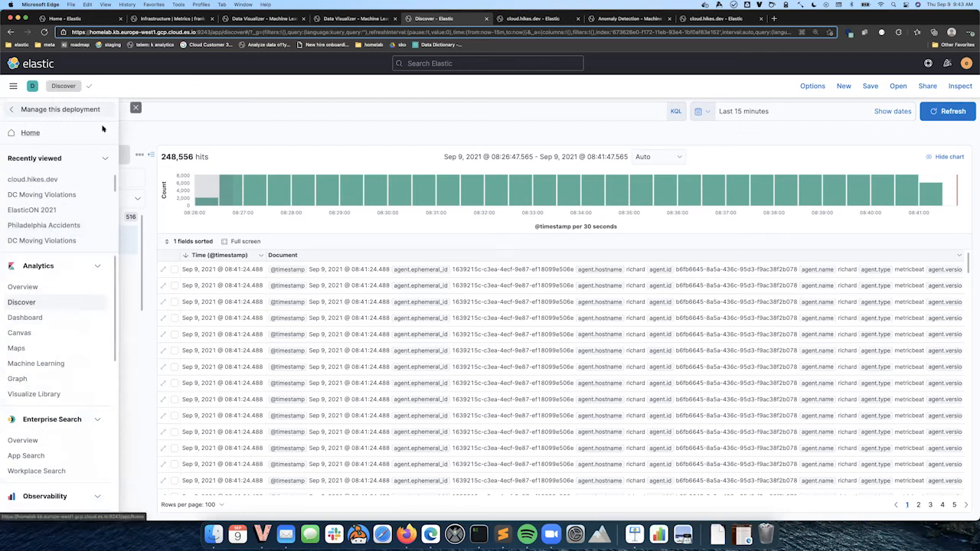
left_click(135, 107)
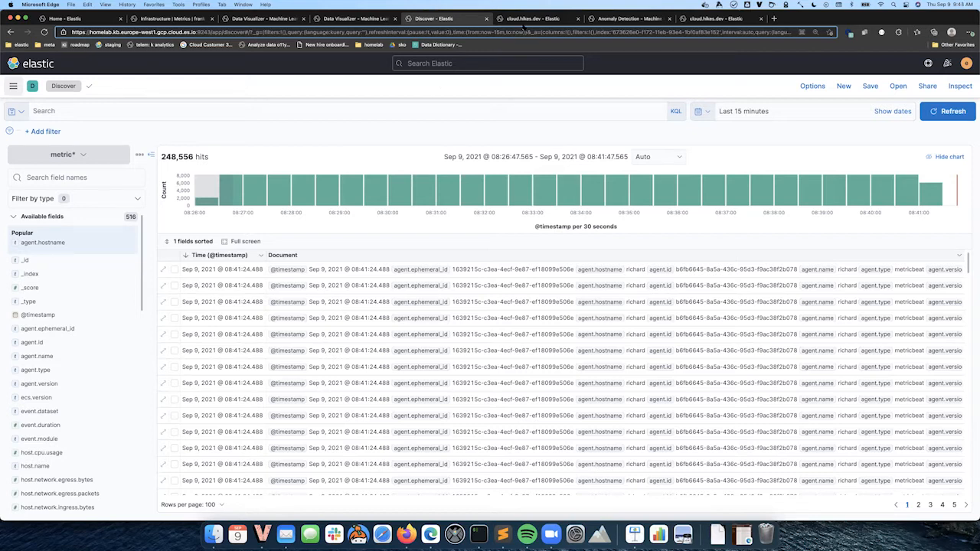
Go to Dashboard and start creating a new Lens visualization
left_click(13, 87)
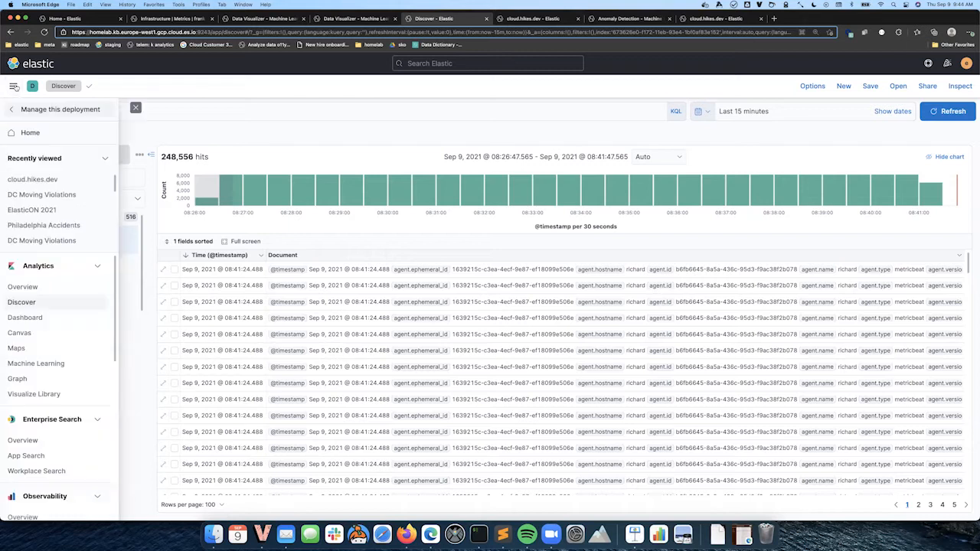
left_click(23, 317)
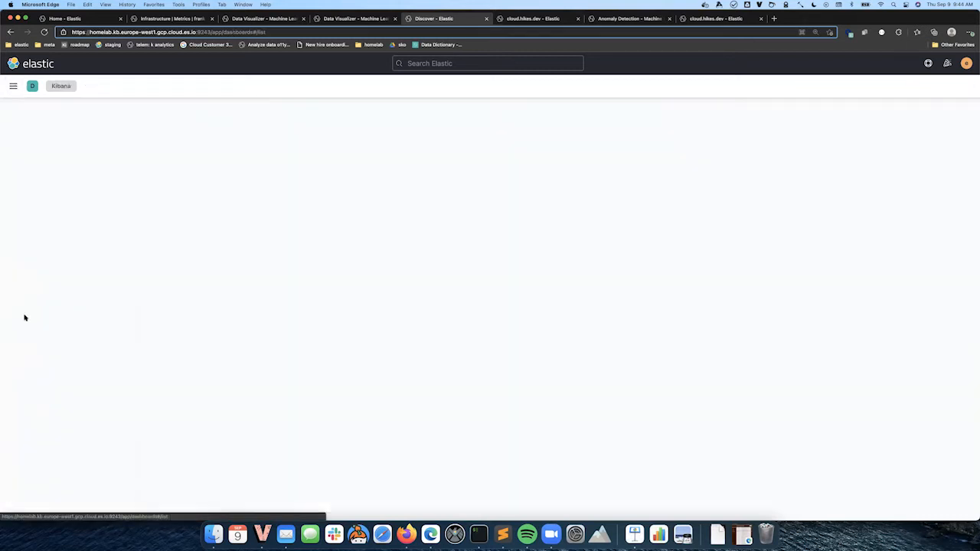
left_click(51, 161)
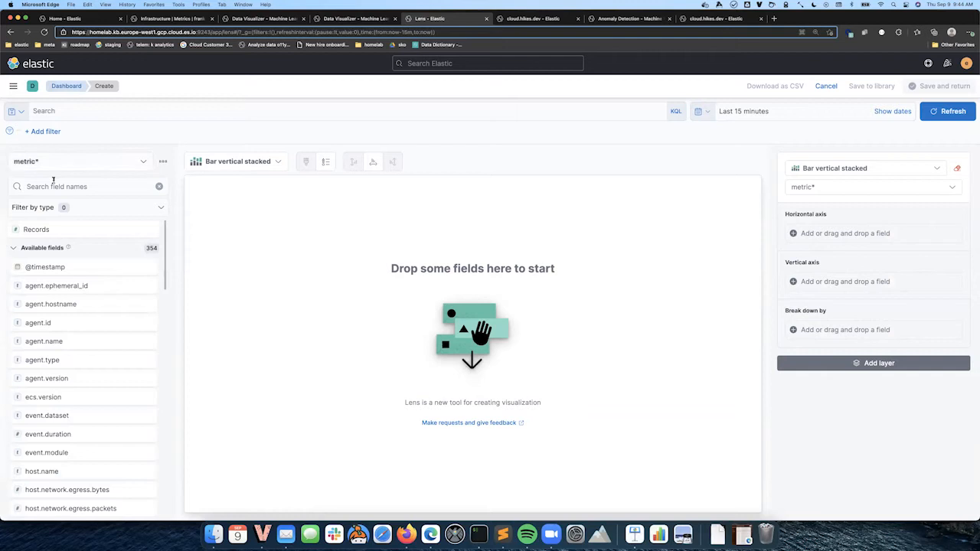
Search fields for iowait and add system.cpu.iowait.pct to the bar chart workspace
left_click(52, 187)
type("iowai")
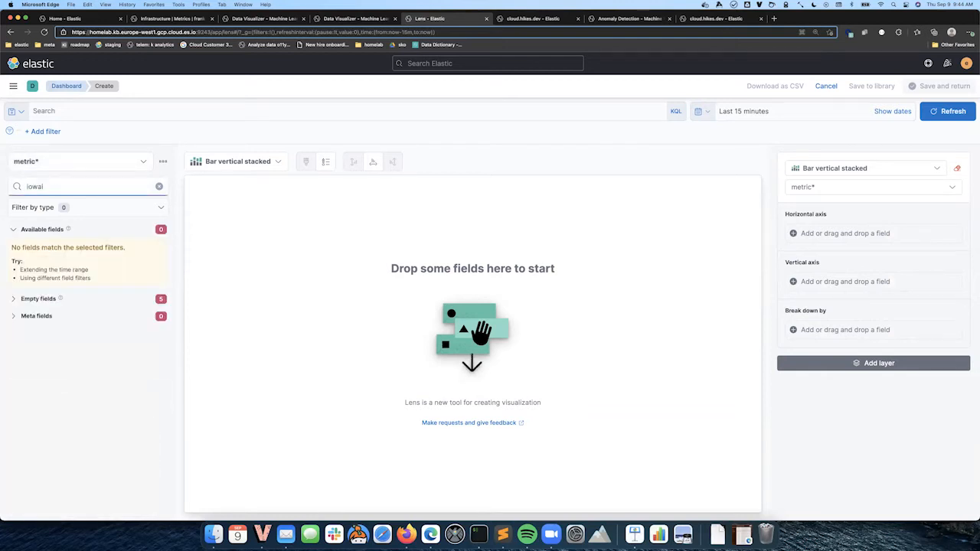
type("t")
left_click(13, 298)
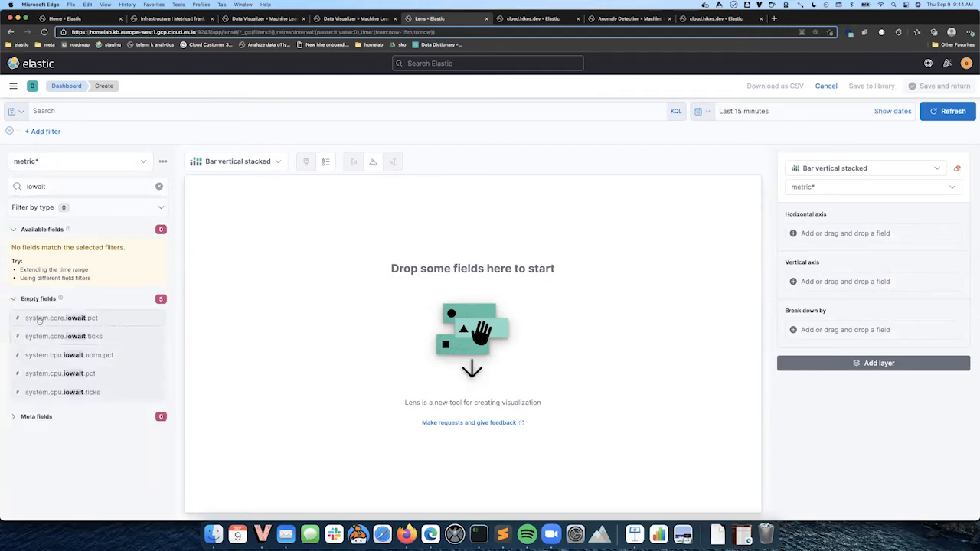
left_click_drag(46, 374, 398, 351)
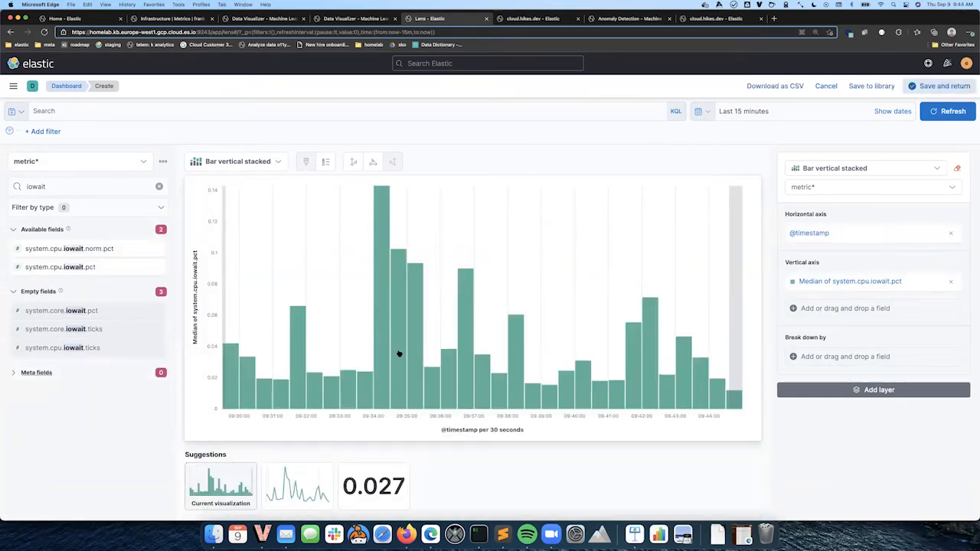
Set the vertical axis to Average of system.cpu.iowait.pct with Percent value format
left_click(869, 283)
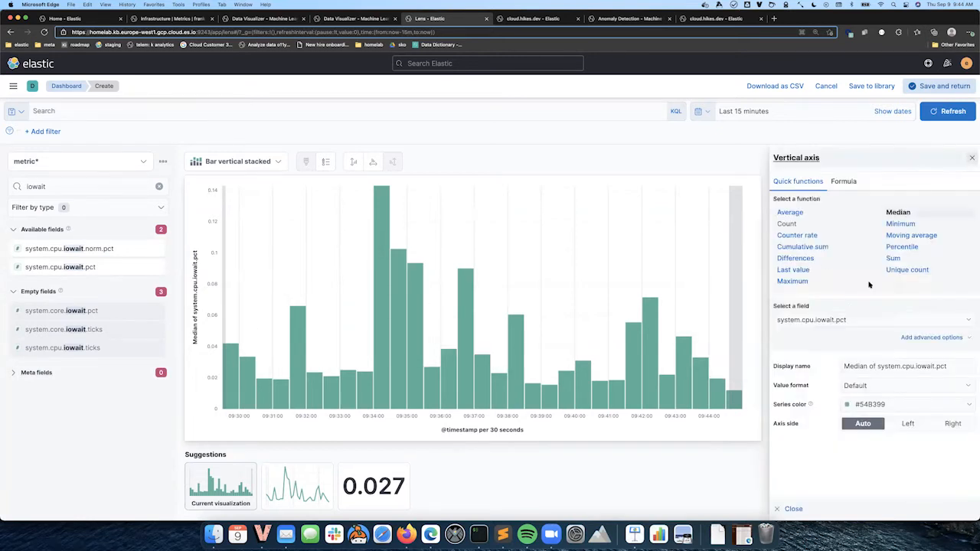
left_click(888, 385)
left_click(878, 427)
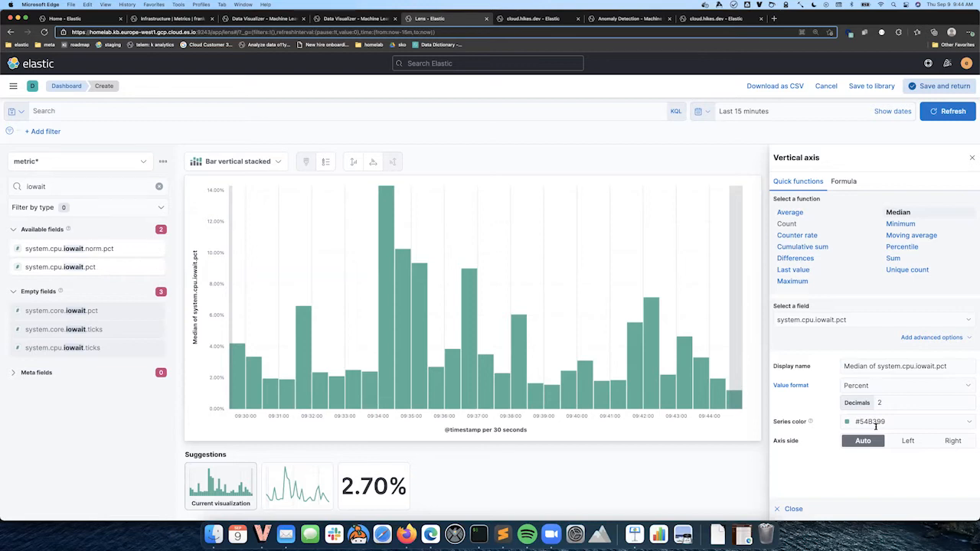
left_click(790, 212)
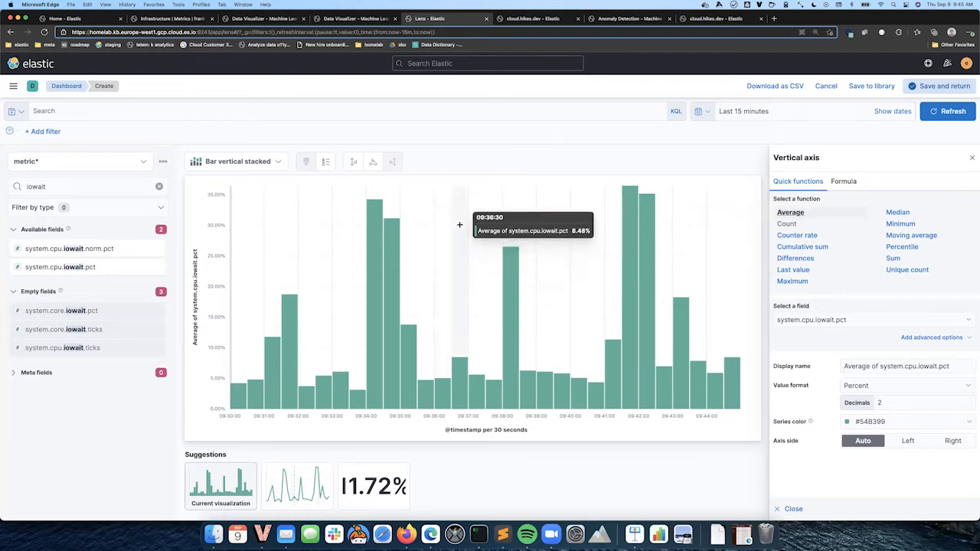
Switch the chart to a line and change the vertical axis function to Percentile
left_click(286, 482)
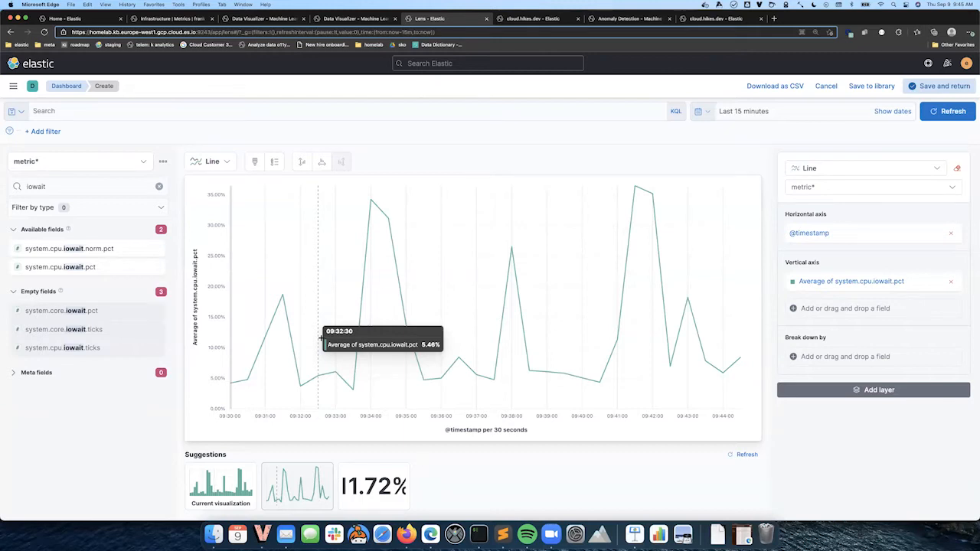
left_click(803, 281)
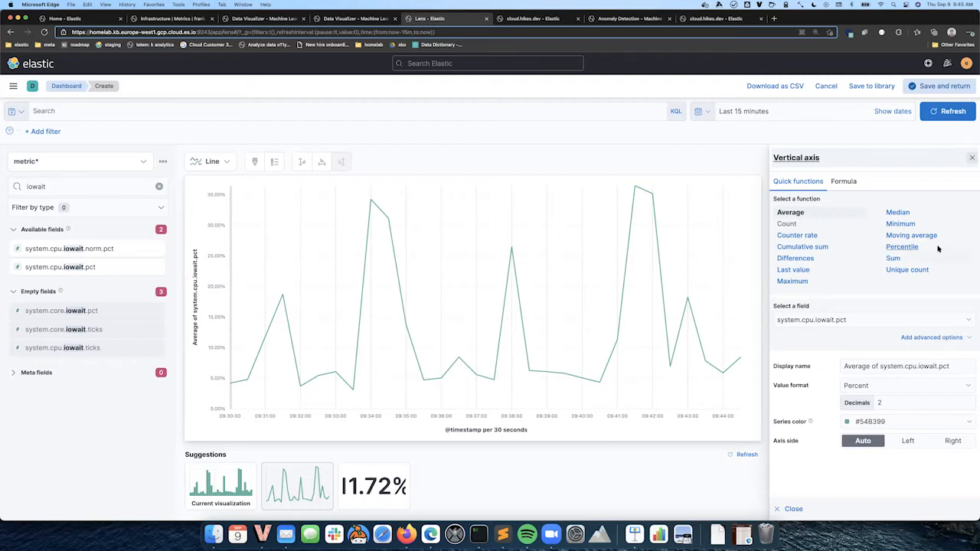
left_click(907, 247)
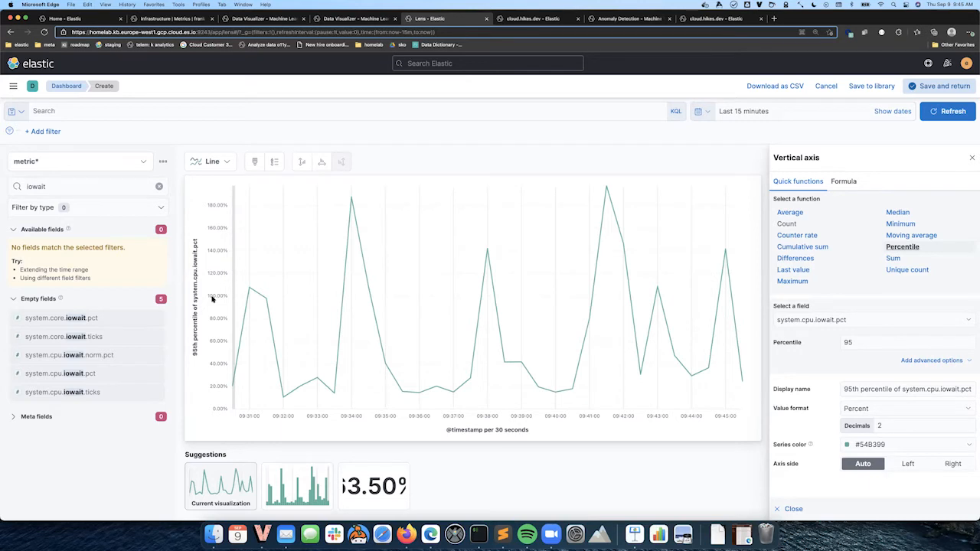
Set the left axis bounds to Data bounds
left_click(299, 162)
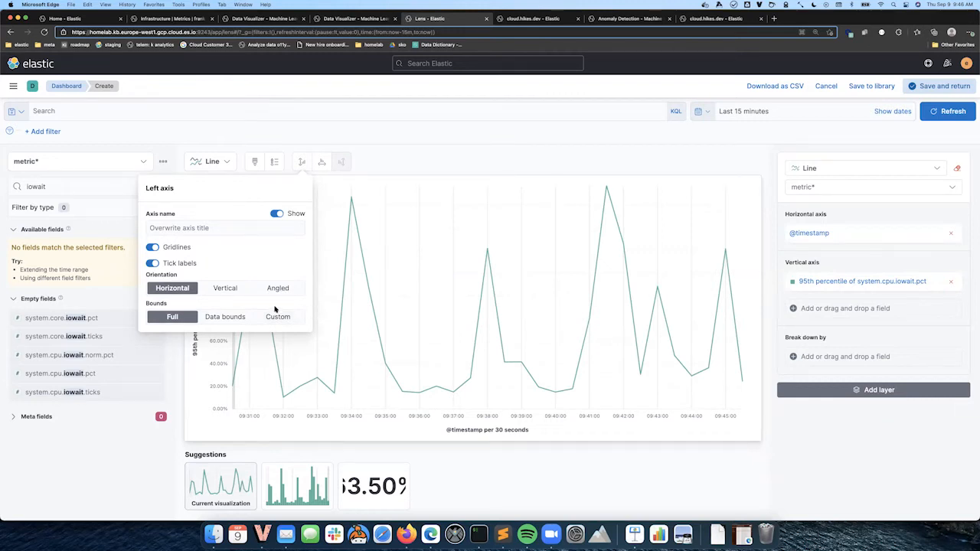
left_click(230, 317)
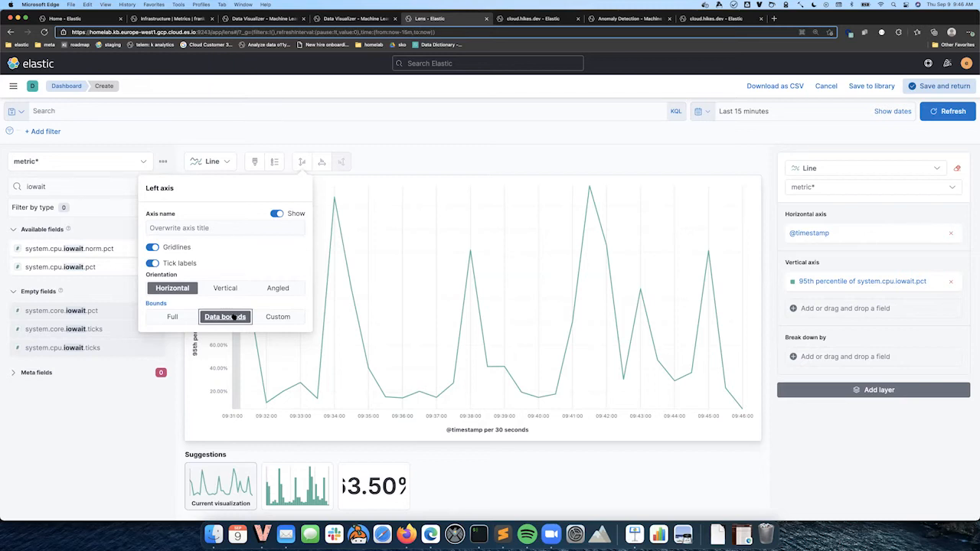
left_click(431, 166)
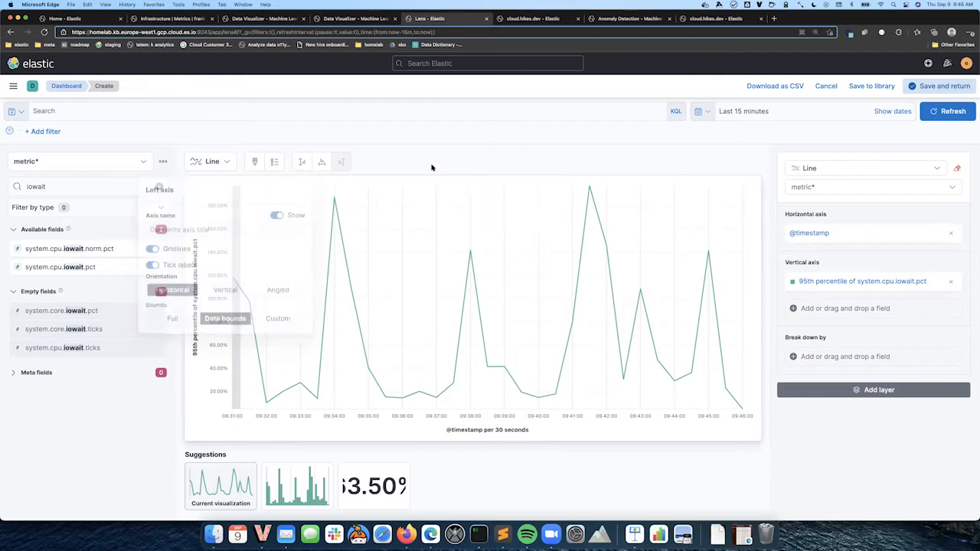
Enable a customized time interval on the horizontal axis and set the minimum interval to 5 seconds
left_click(819, 233)
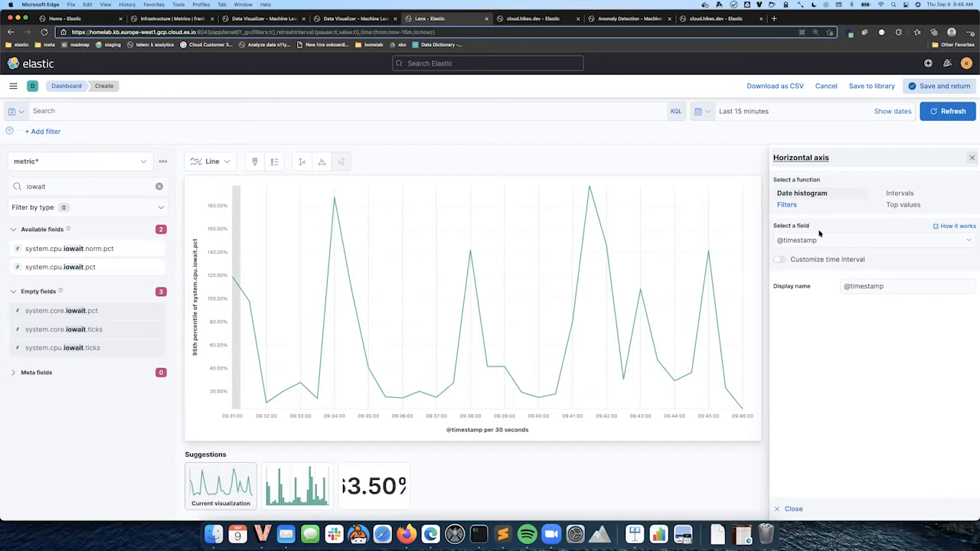
left_click(779, 260)
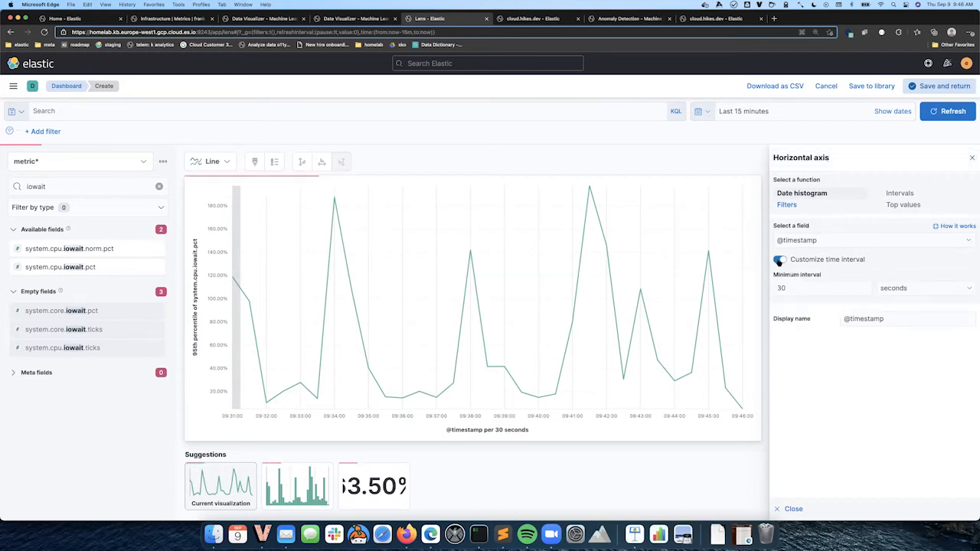
left_click(797, 287)
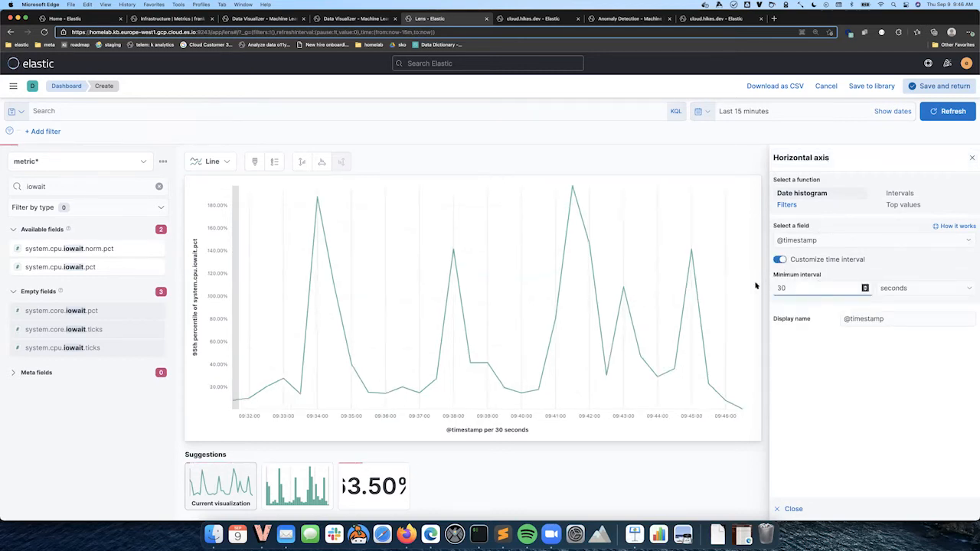
key("BackSpace")
key("BackSpace")
type("5")
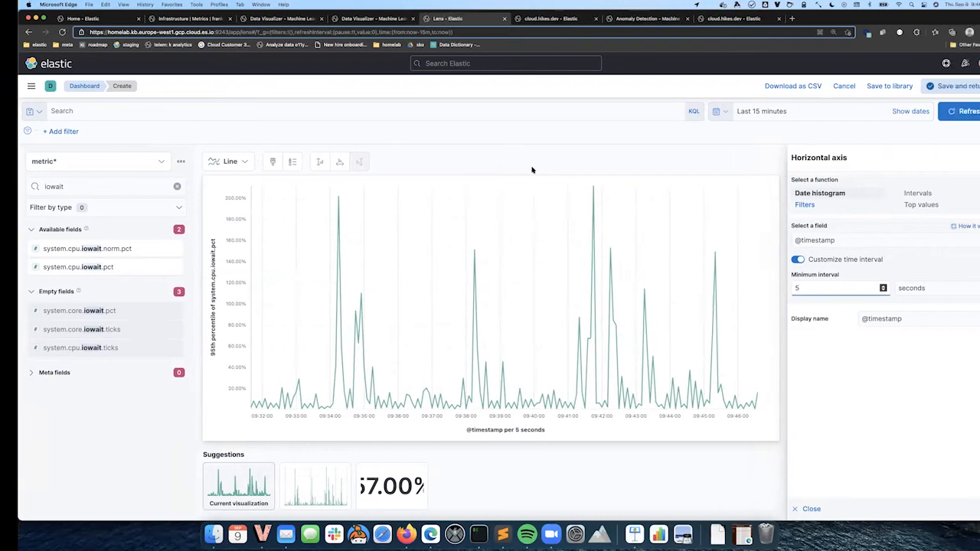
key("ctrl+Right")
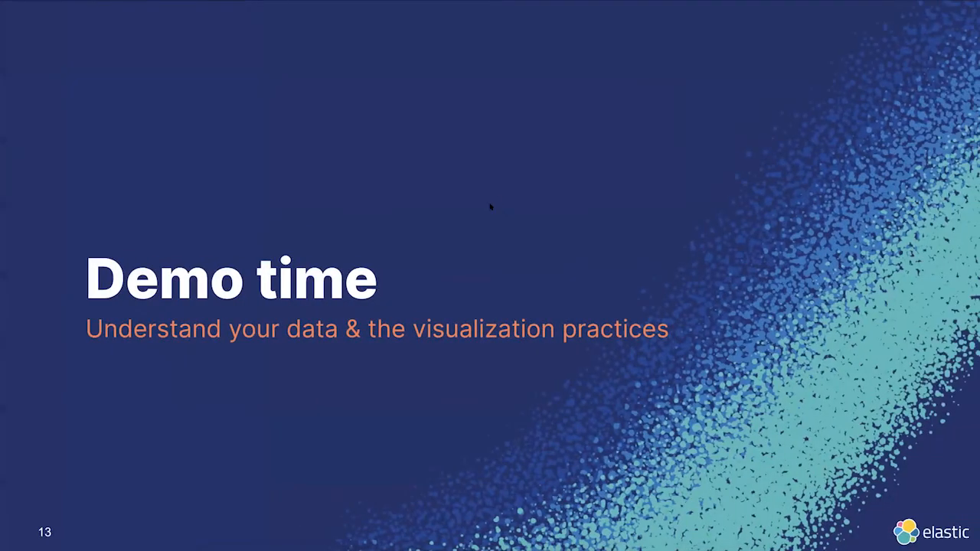
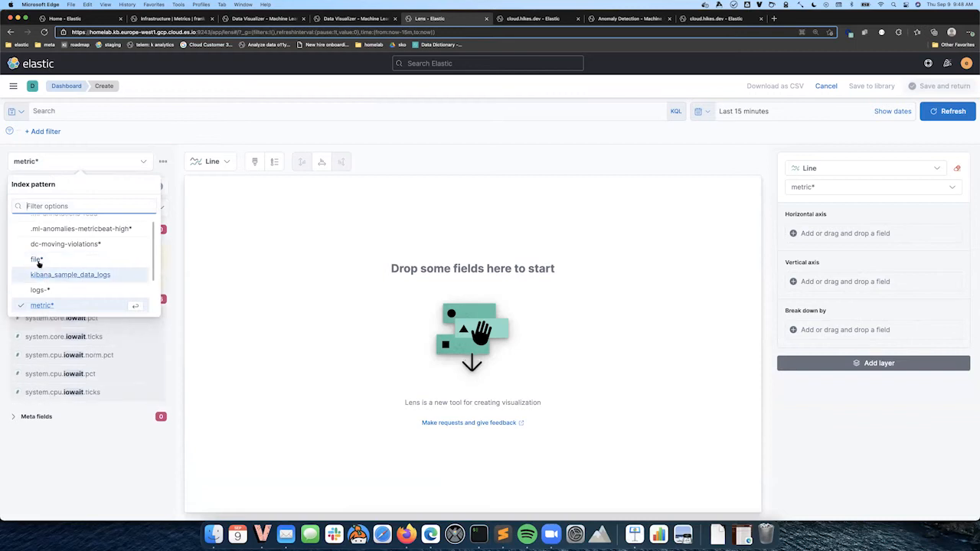
left_click(38, 259)
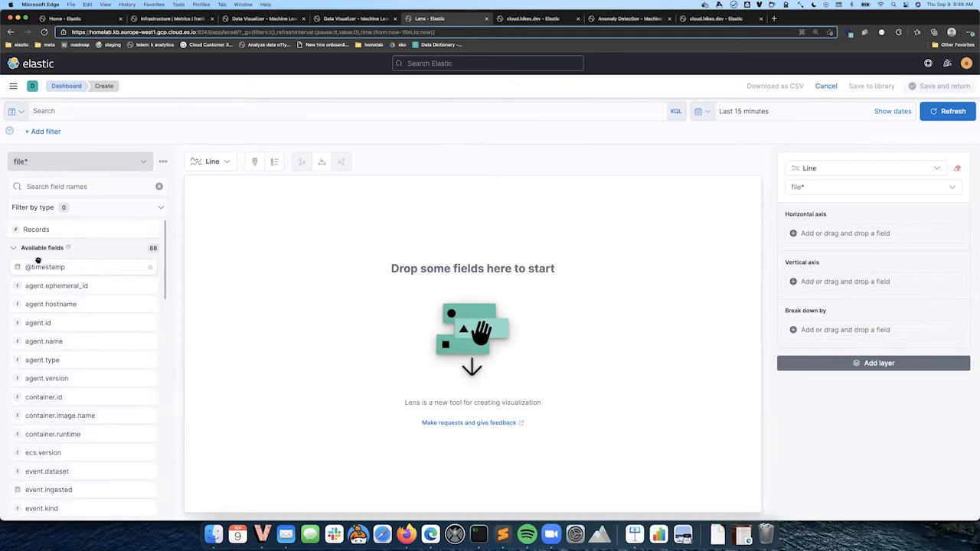
left_click_drag(39, 229, 354, 306)
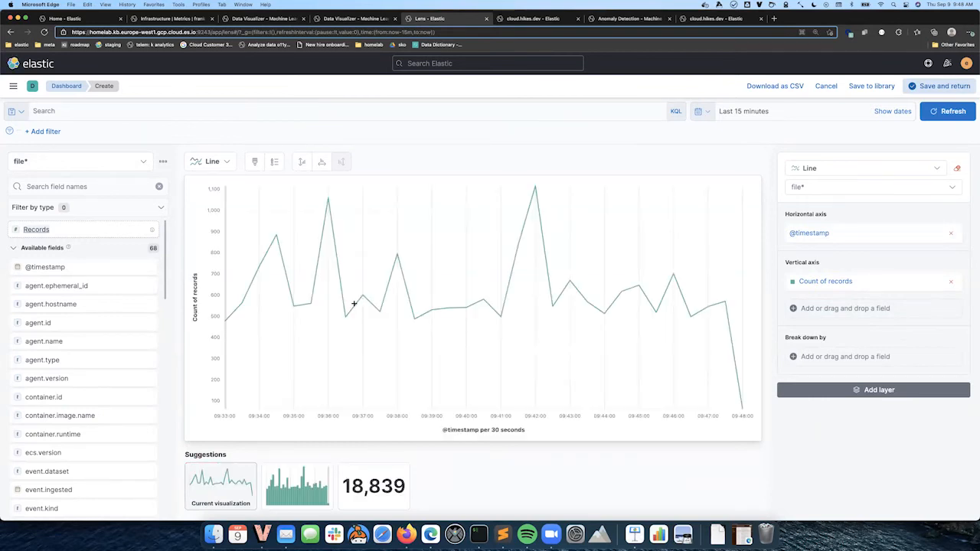
left_click(301, 161)
left_click(167, 317)
left_click(301, 161)
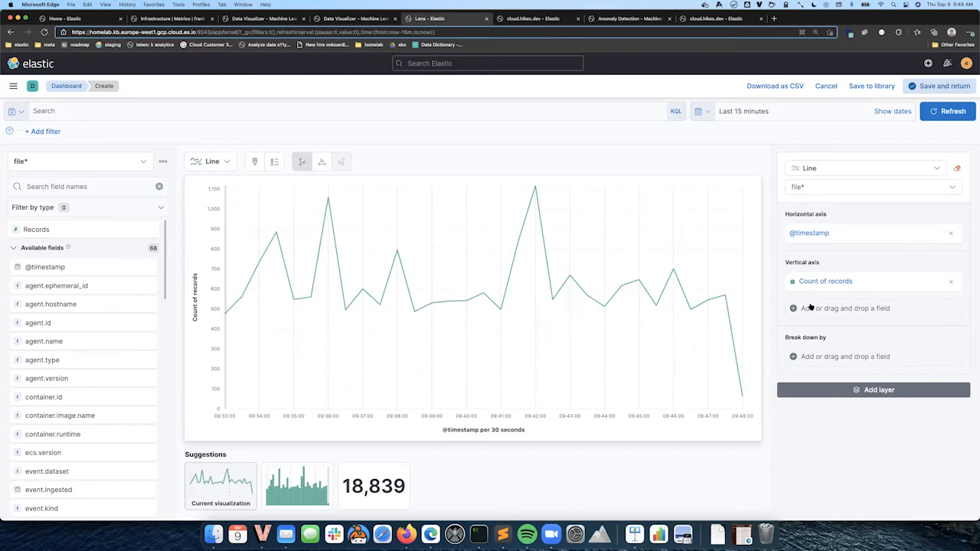
Add a filter on the vertical axis so the record count only includes documents matching error
left_click(823, 283)
left_click(930, 337)
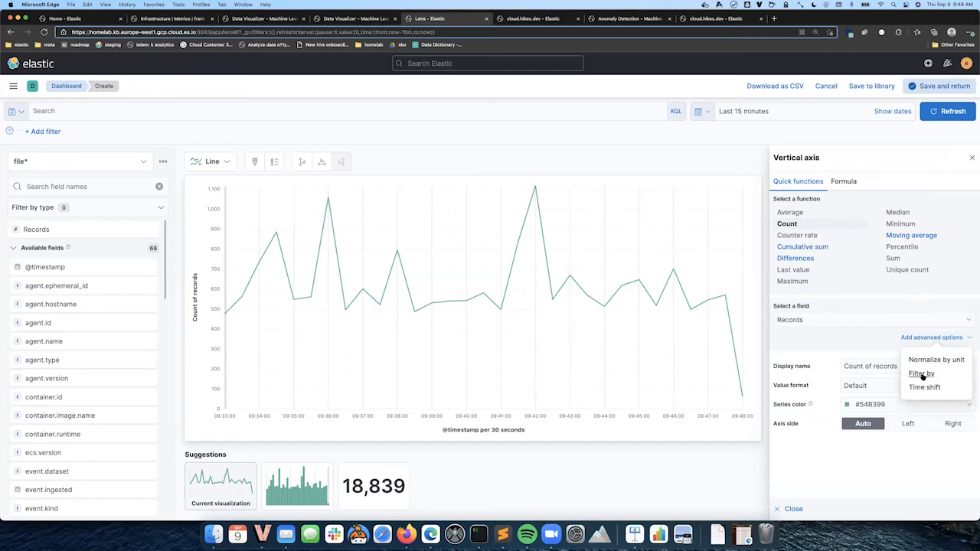
left_click(921, 374)
type("error")
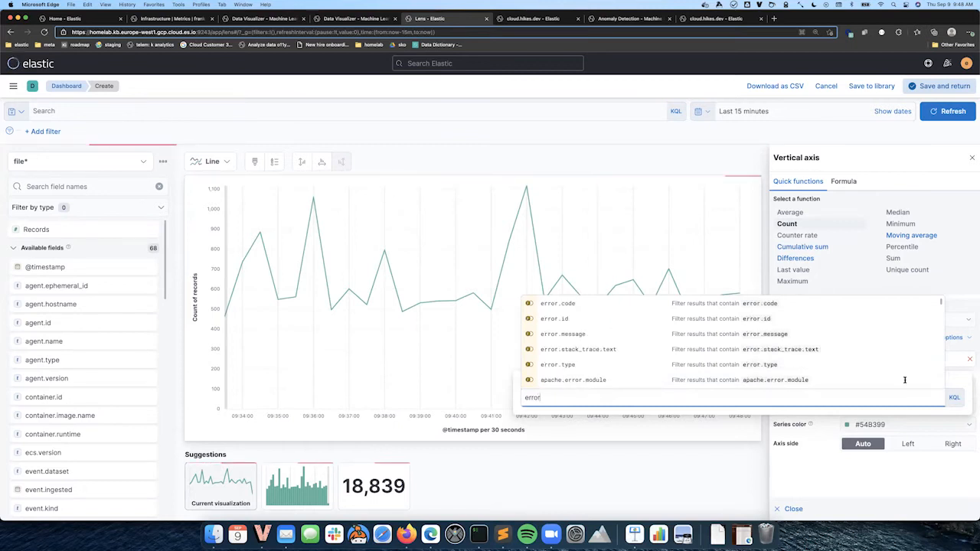
left_click(890, 478)
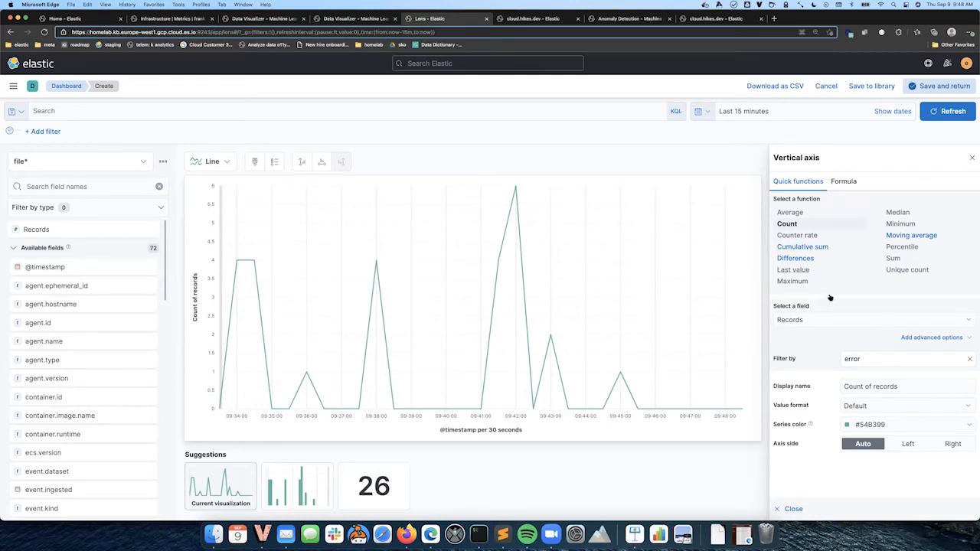
Convert the vertical axis to the formula count(kql='error') / count() and set its value format to Percent
left_click(841, 184)
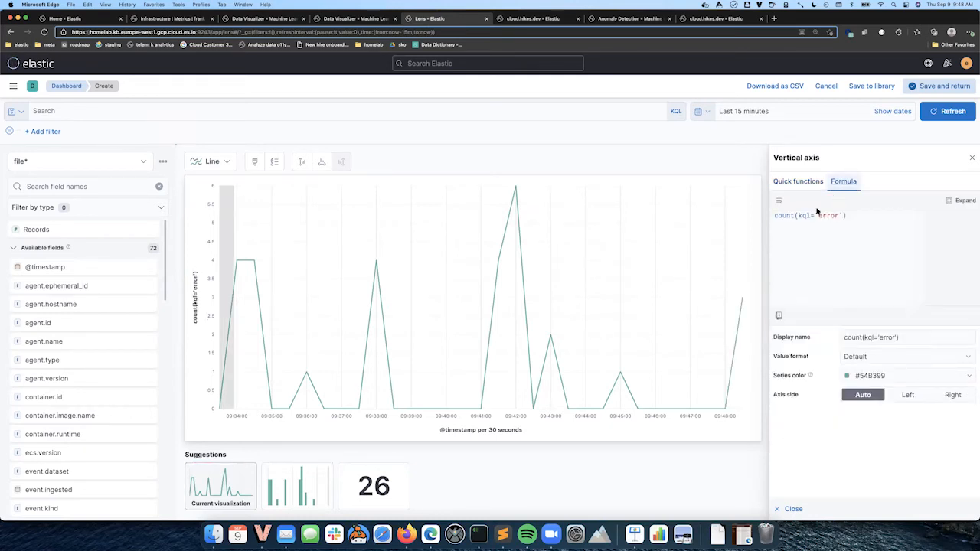
left_click(851, 217)
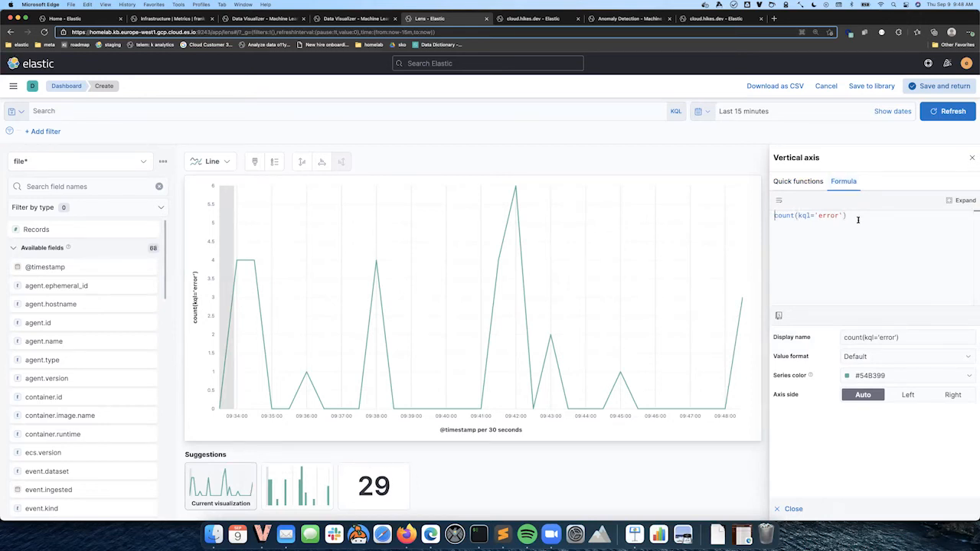
type("/ count")
key("Return")
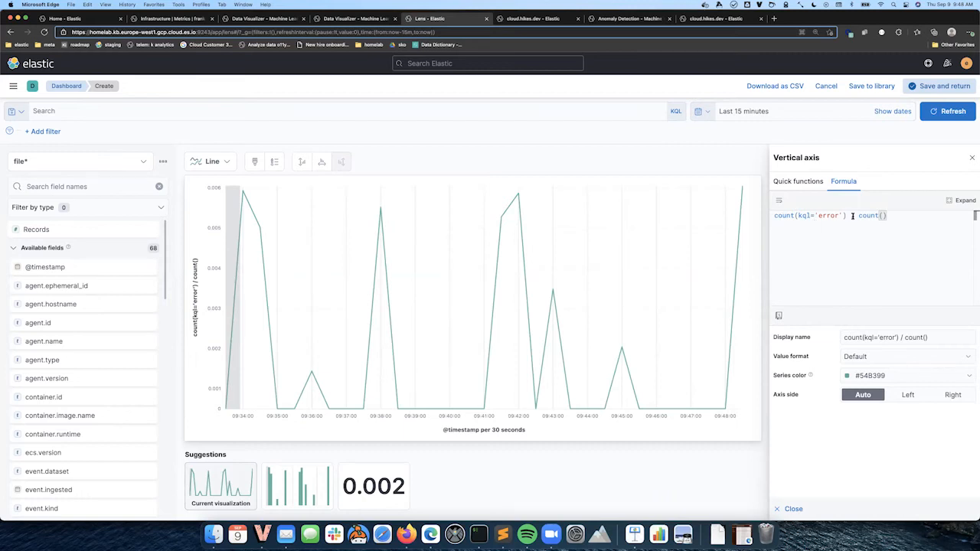
left_click(898, 357)
left_click(873, 401)
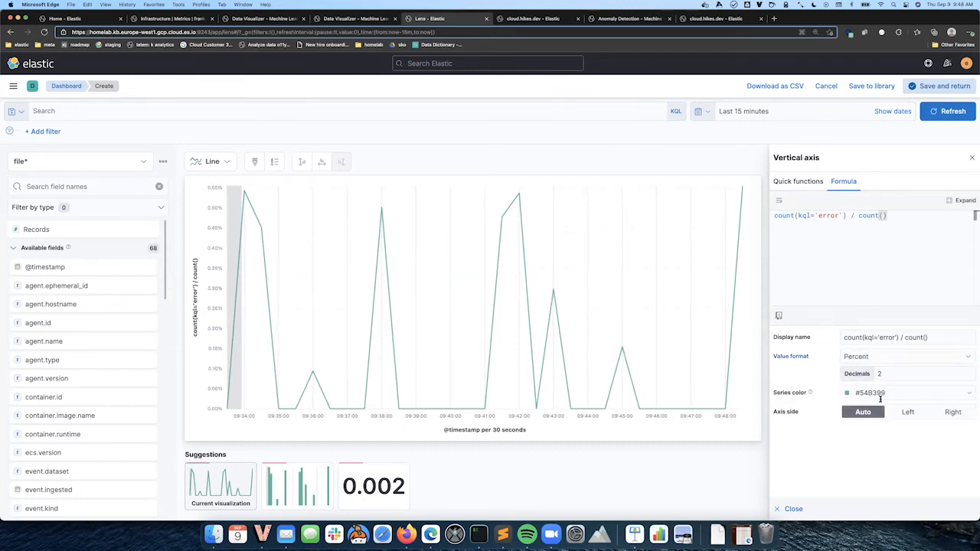
Change the formula's KQL filter to 'not error' and close the vertical axis panel
mouse_move(518, 197)
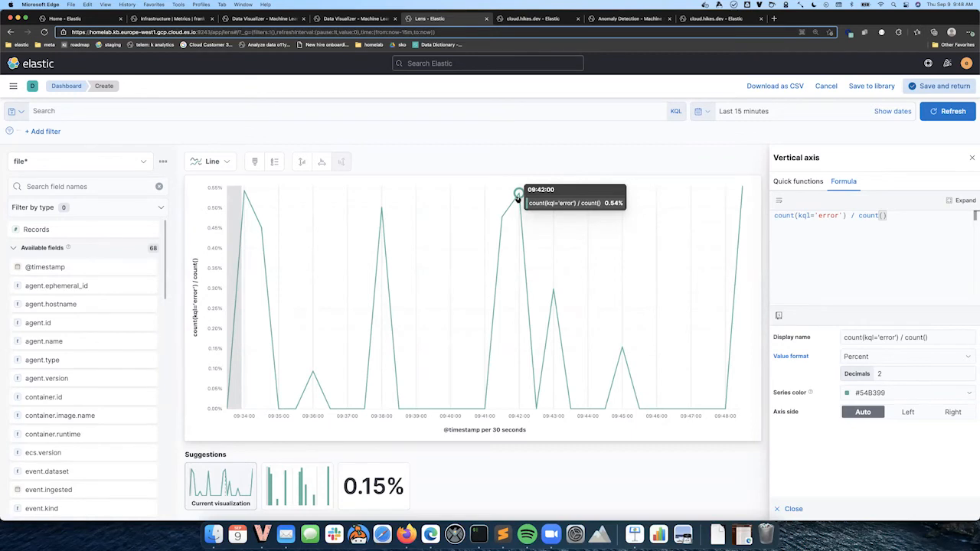
left_click(817, 215)
type("not")
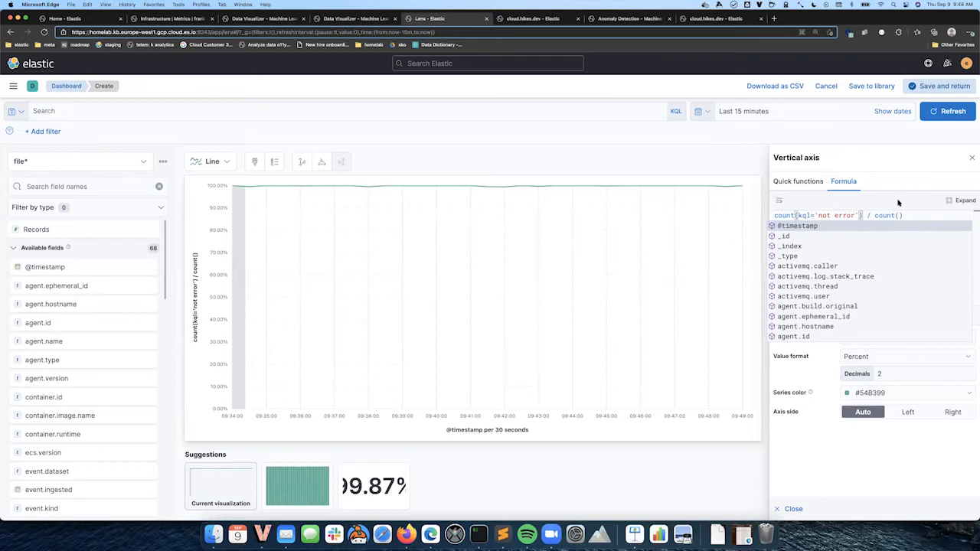
left_click(899, 203)
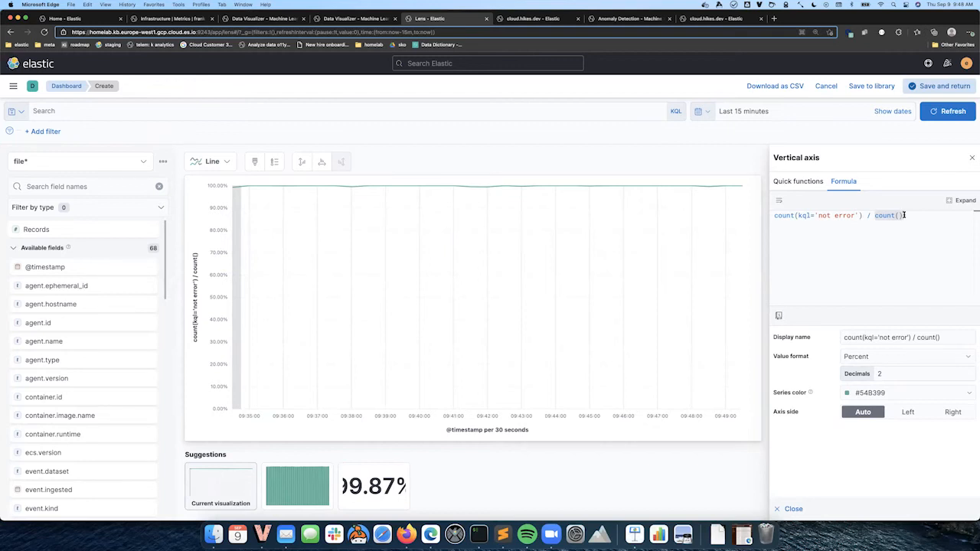
left_click(794, 509)
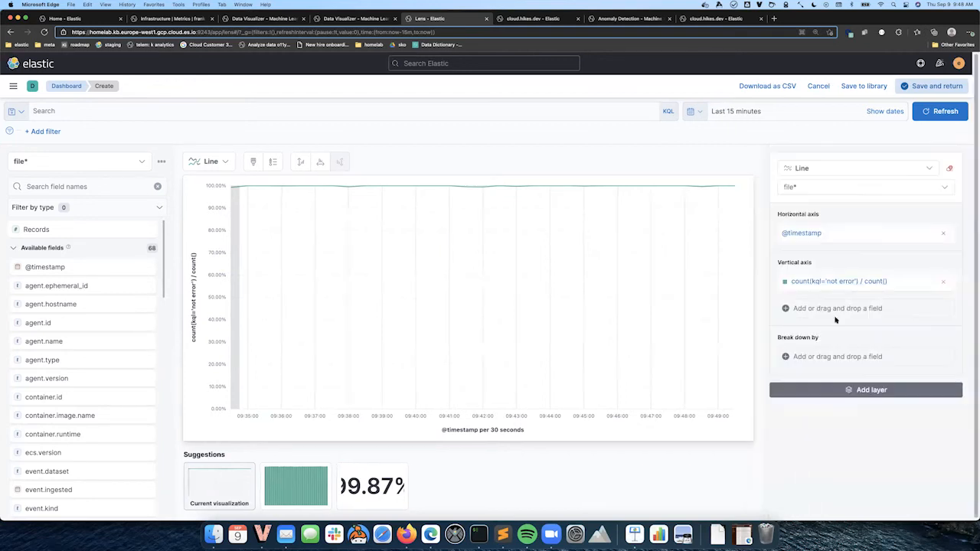
Clear the layer and switch the index pattern to metric*
left_click(948, 169)
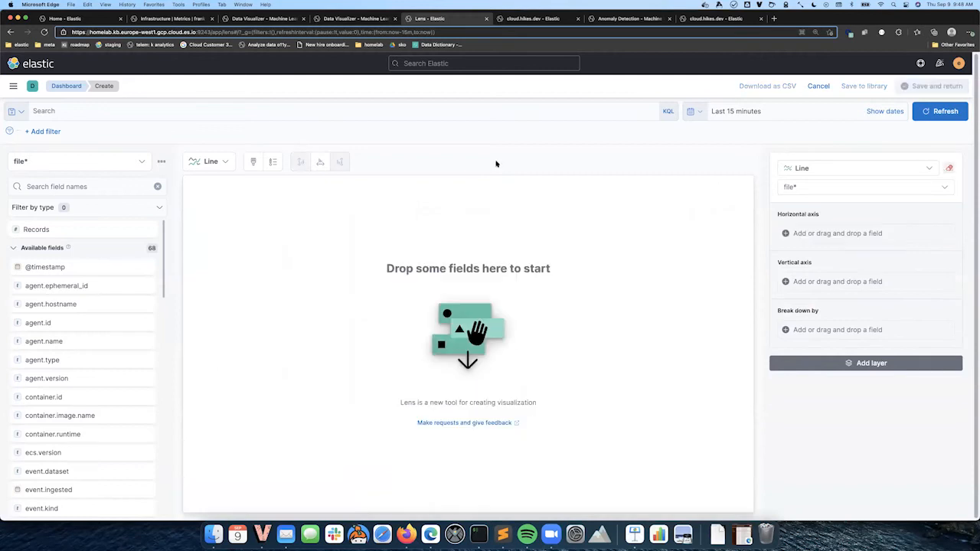
left_click(110, 160)
scroll(16, 300, "down", 1)
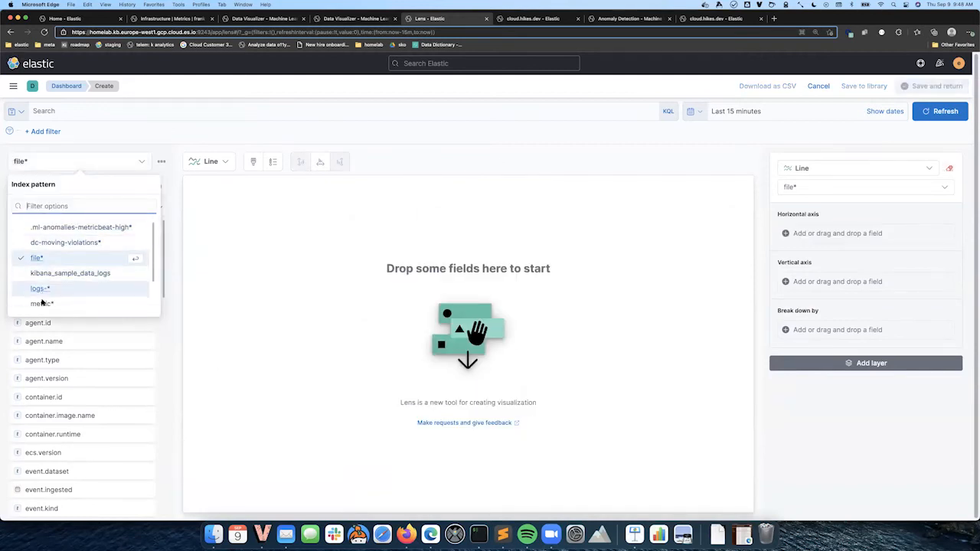
left_click(38, 303)
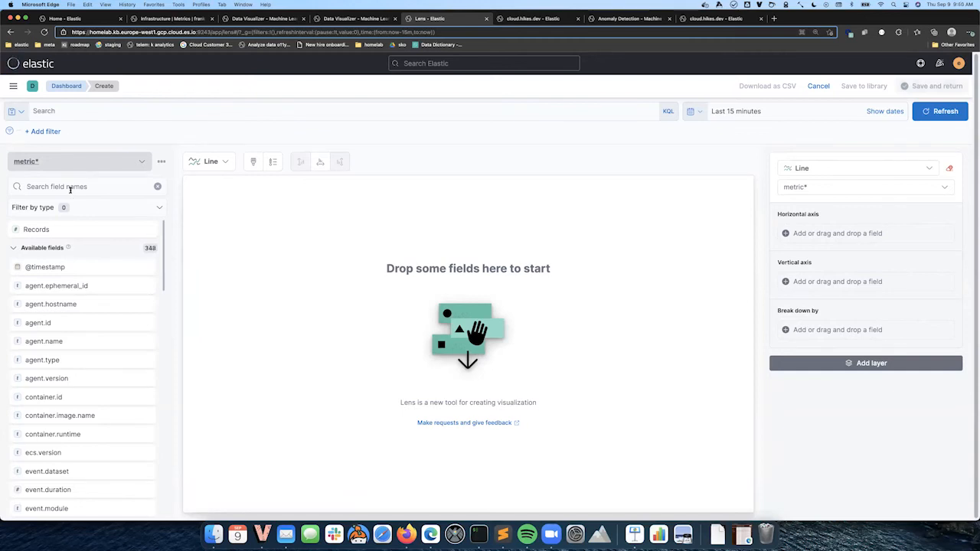
left_click(69, 187)
type("nginx")
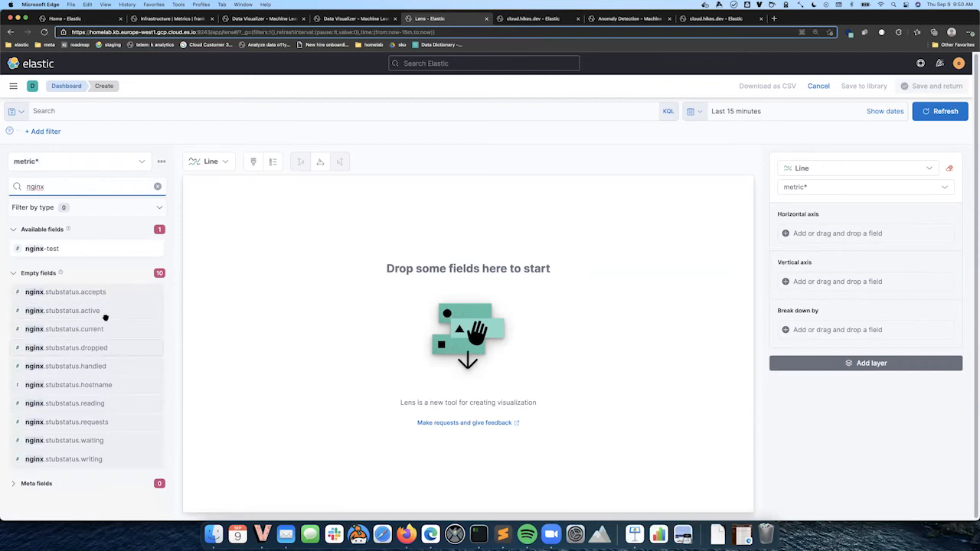
left_click_drag(71, 425, 353, 380)
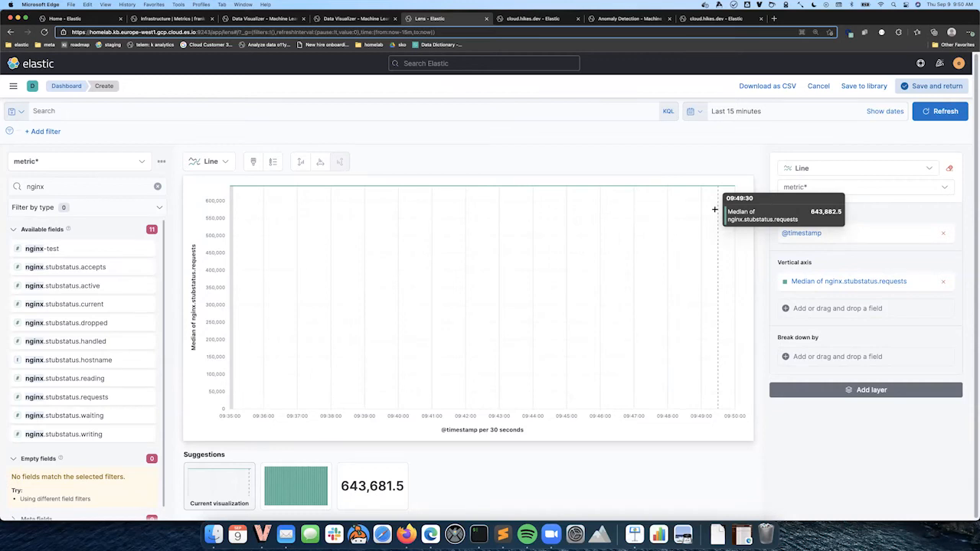
Apply the Differences function to the vertical axis and open it as a formula
left_click(819, 281)
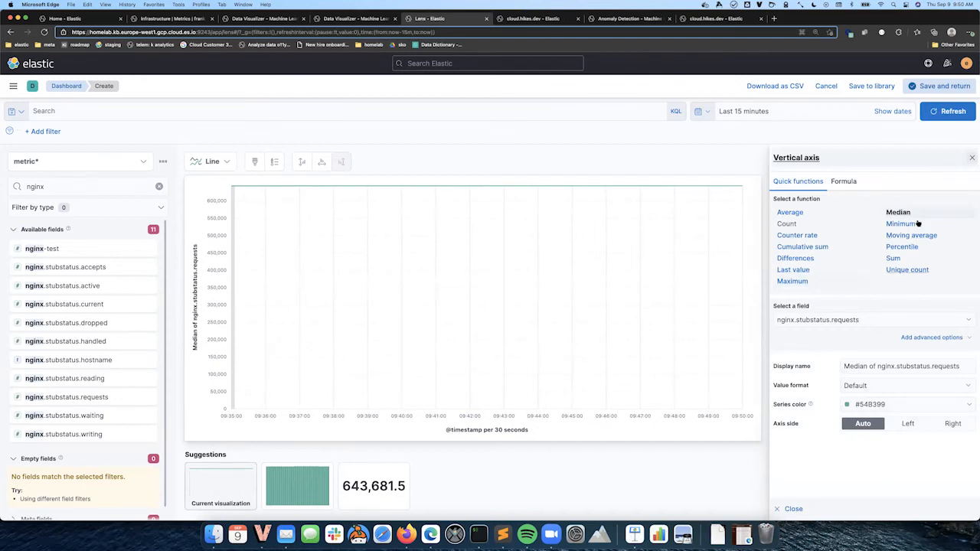
left_click(806, 260)
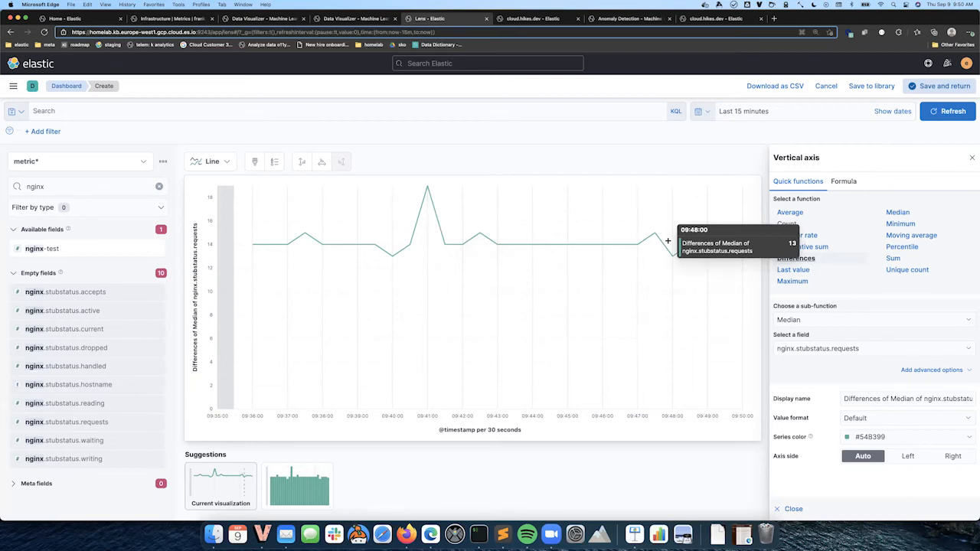
left_click(845, 183)
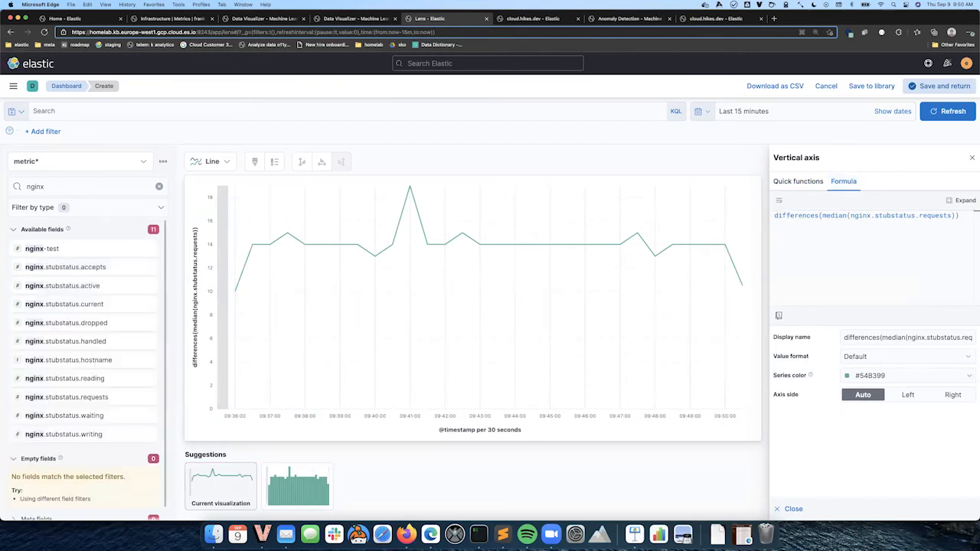
Begin the formula with average(iowait) ahead of the differences term
type("aver")
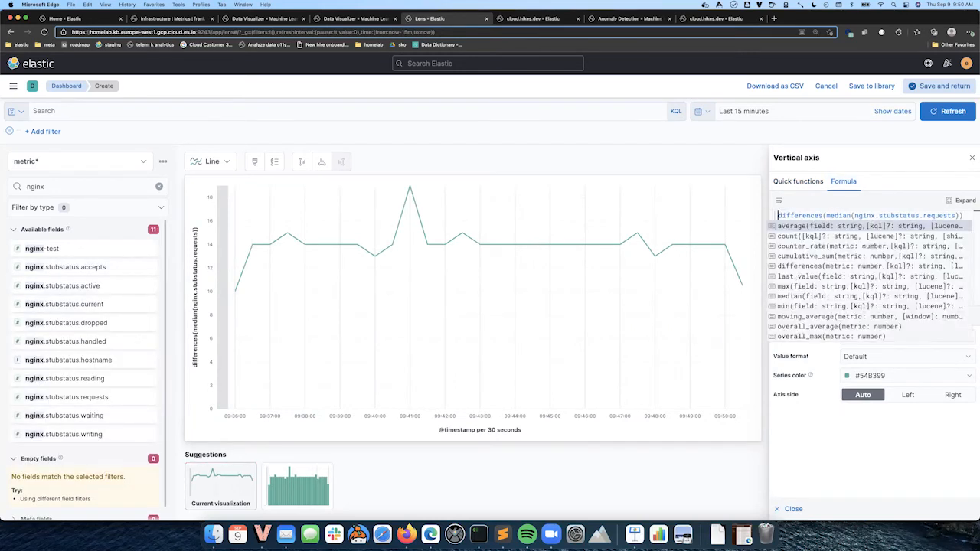
type("age")
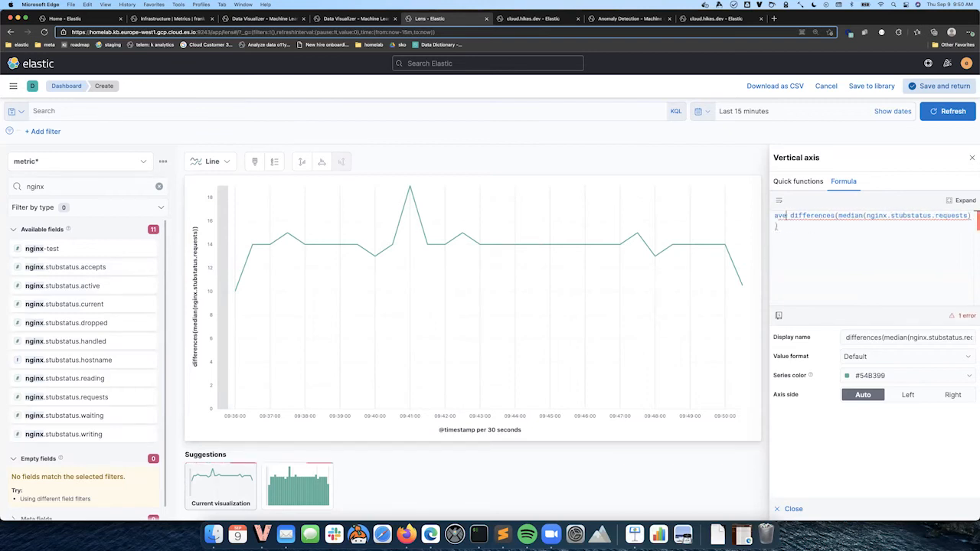
type("(id")
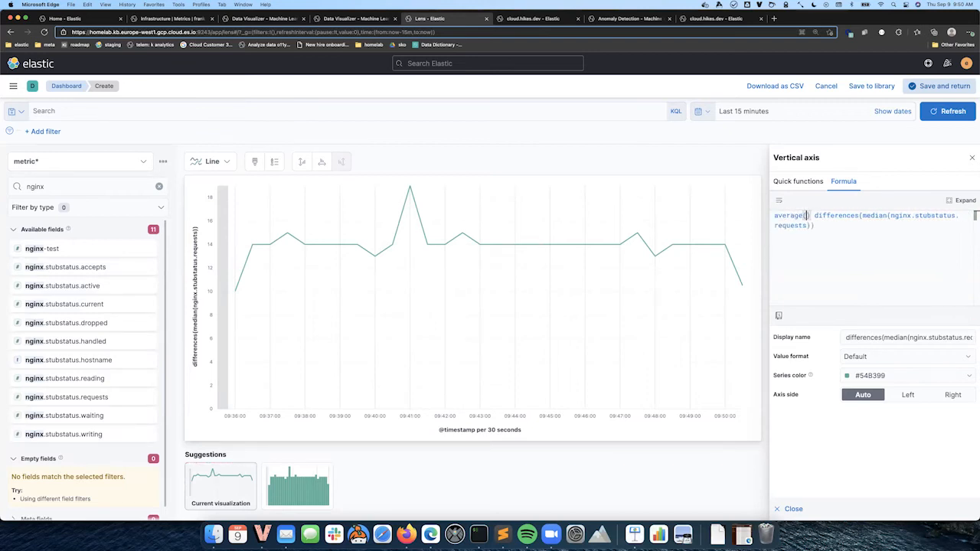
type("wait")
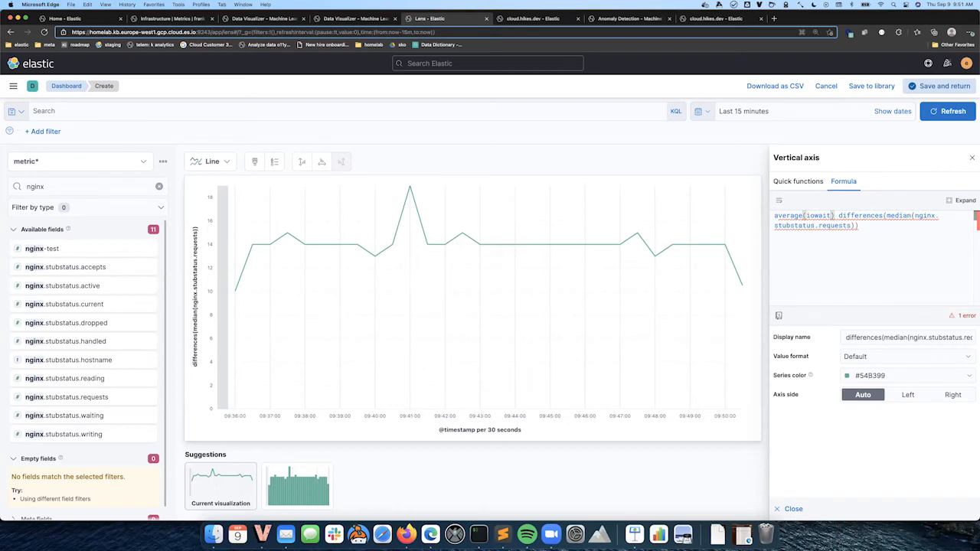
Search the field list for iowait
left_click(85, 190)
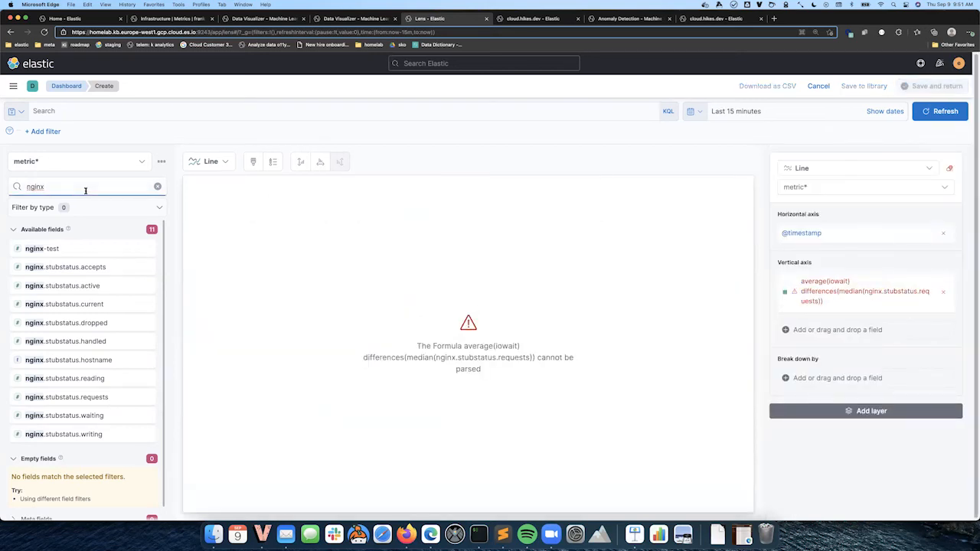
key("super+a")
type("iowait")
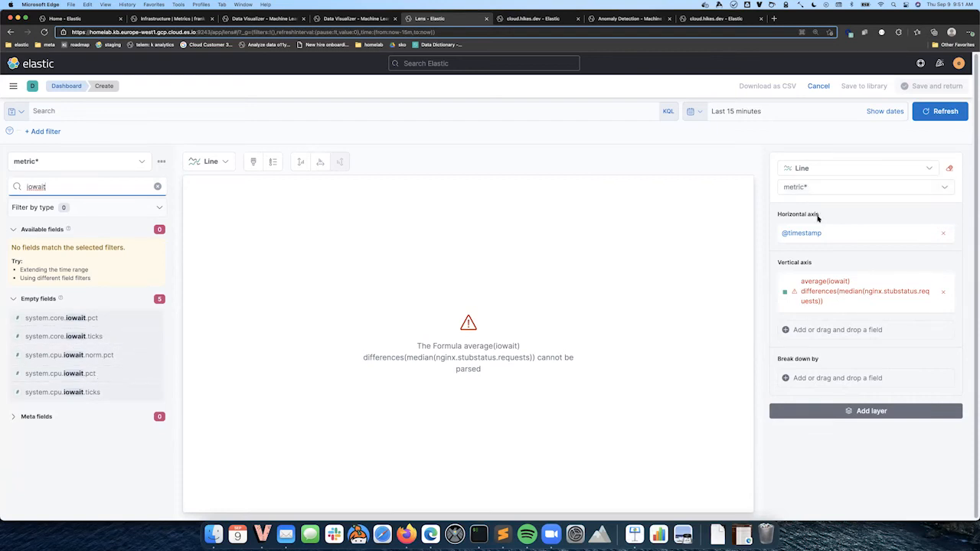
Reopen the vertical axis formula and insert a division operator after average(iowait)
left_click(838, 295)
key("Left")
key("Left")
key("Right")
key("Right")
key("Right")
key("Right")
key("Right")
key("Right")
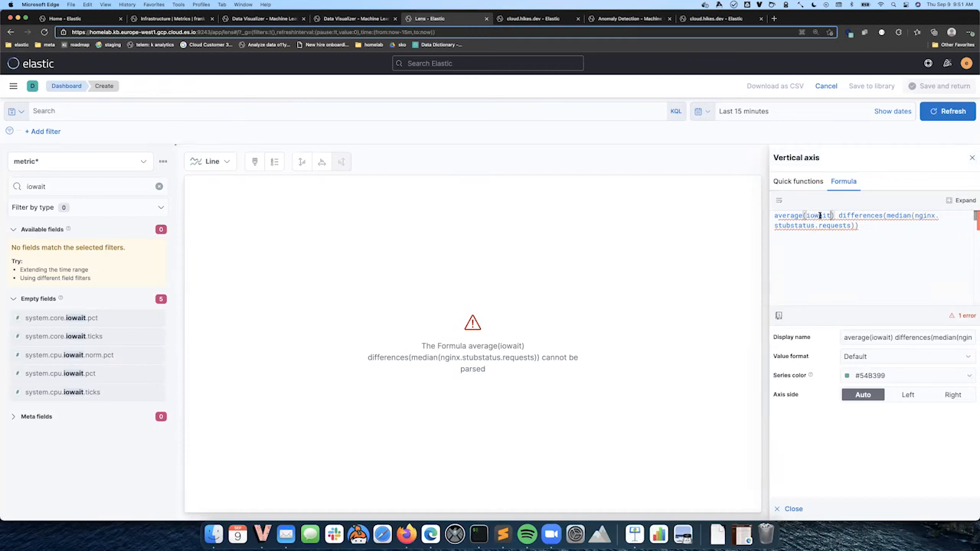
type("/")
Replace iowait with the field system.cpu.iowait.pct inside the average function and close the panel
double_click(806, 215)
type("system.cpu.io")
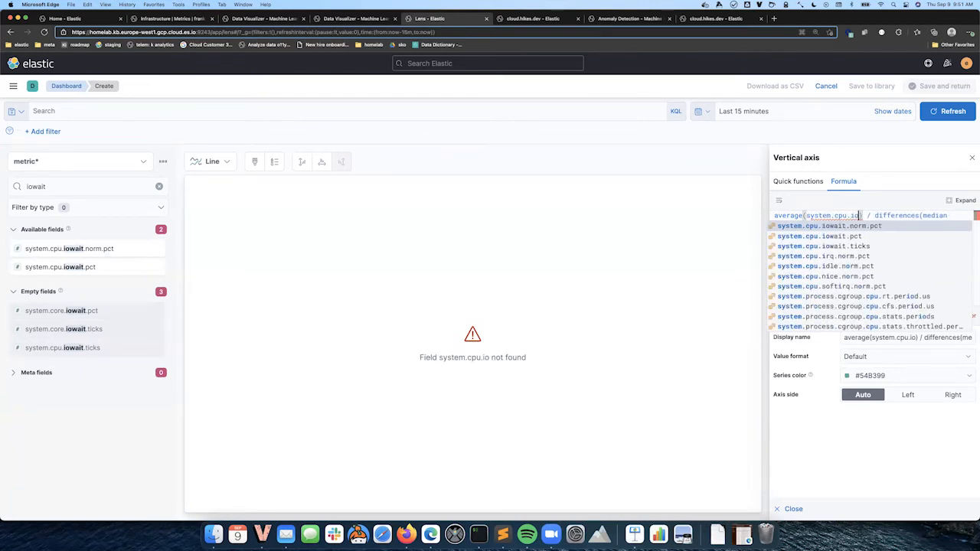
key("Down")
key("Return")
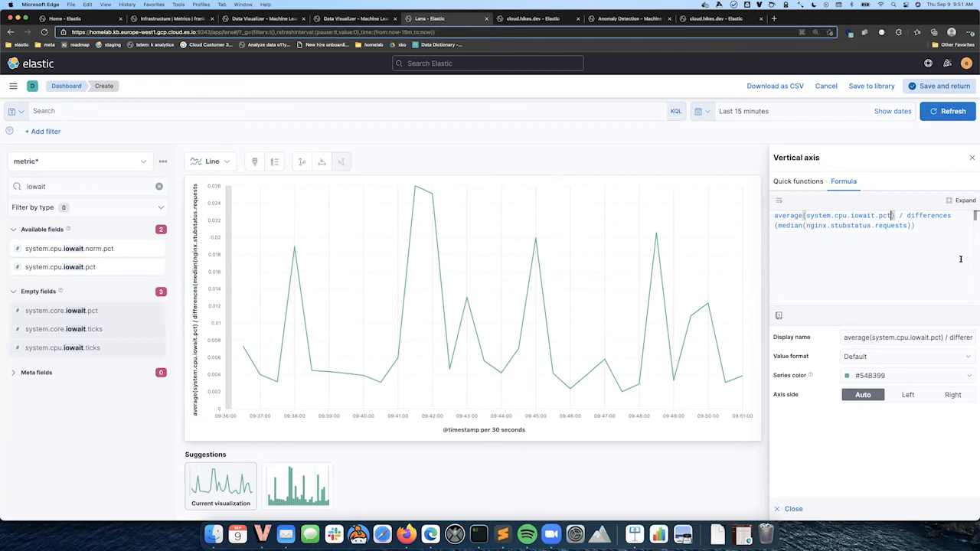
left_click(793, 508)
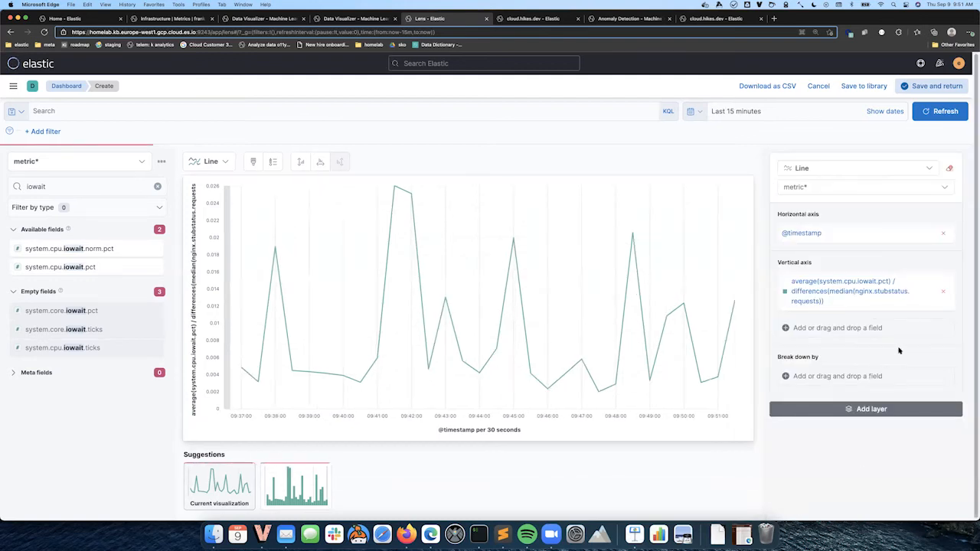
Delete the division by differences(median(nginx.stubstatus.requests)) so the formula is average(system.cpu.iowait.pct), then close the panel
left_click(833, 289)
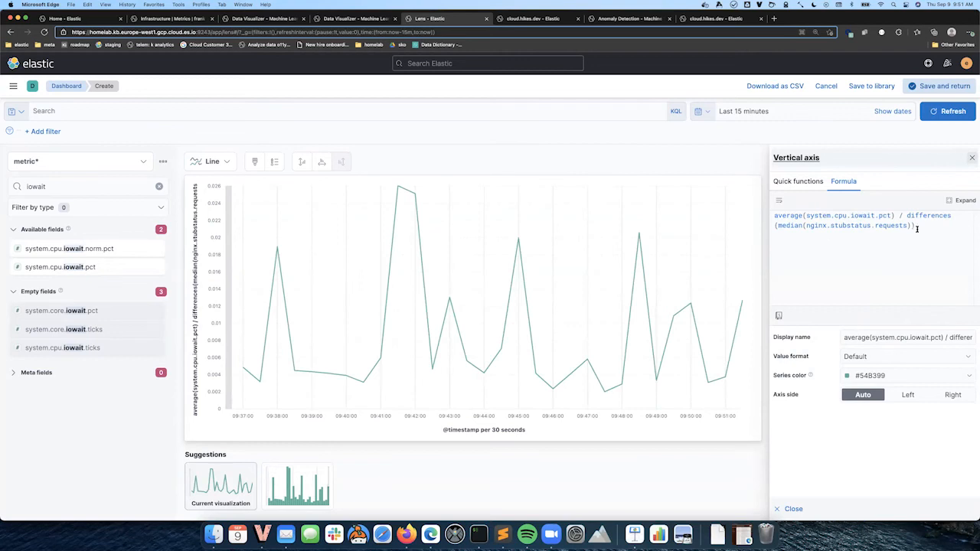
left_click_drag(900, 217, 927, 239)
key("BackSpace")
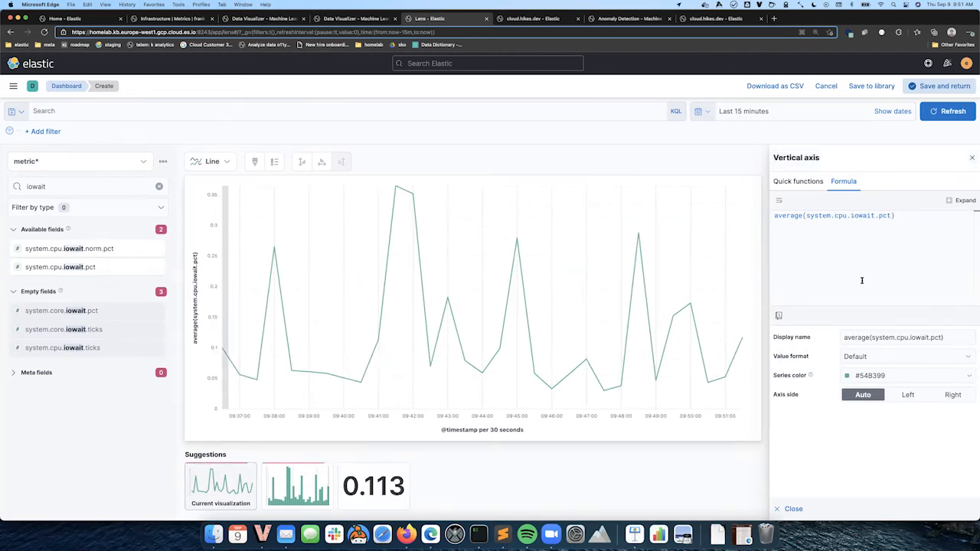
left_click(780, 509)
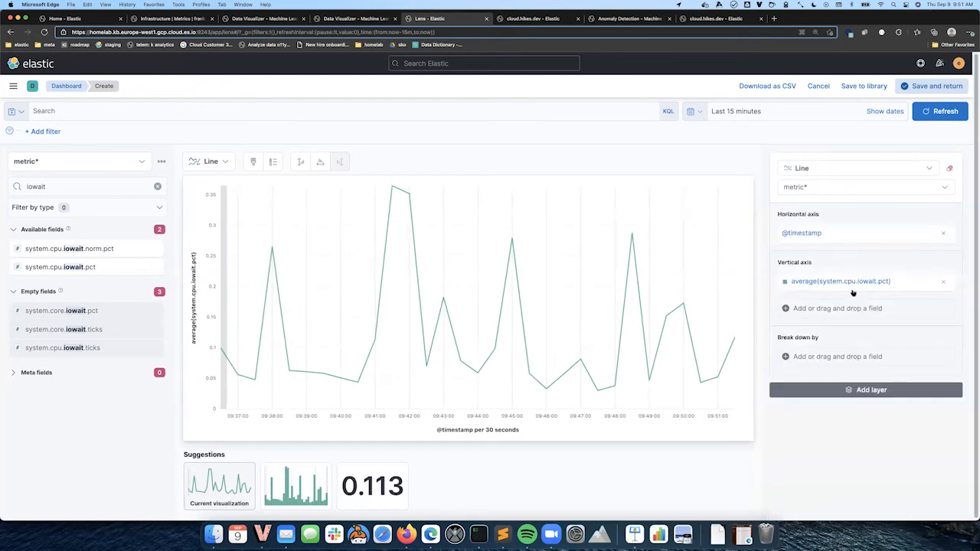
Duplicate the vertical-axis iowait series and set the copy to the Average quick function on system.cpu.iowait.pct
left_click_drag(852, 283, 860, 306)
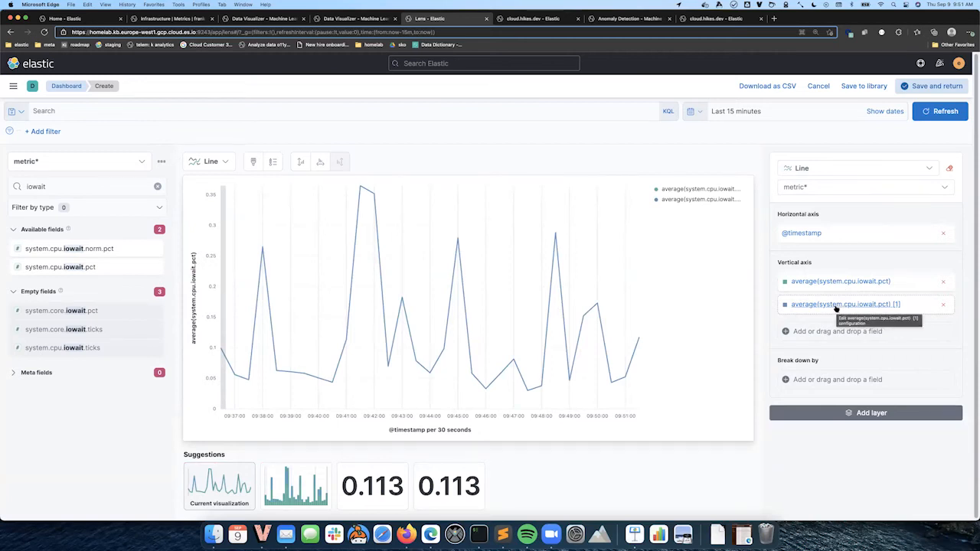
left_click(836, 305)
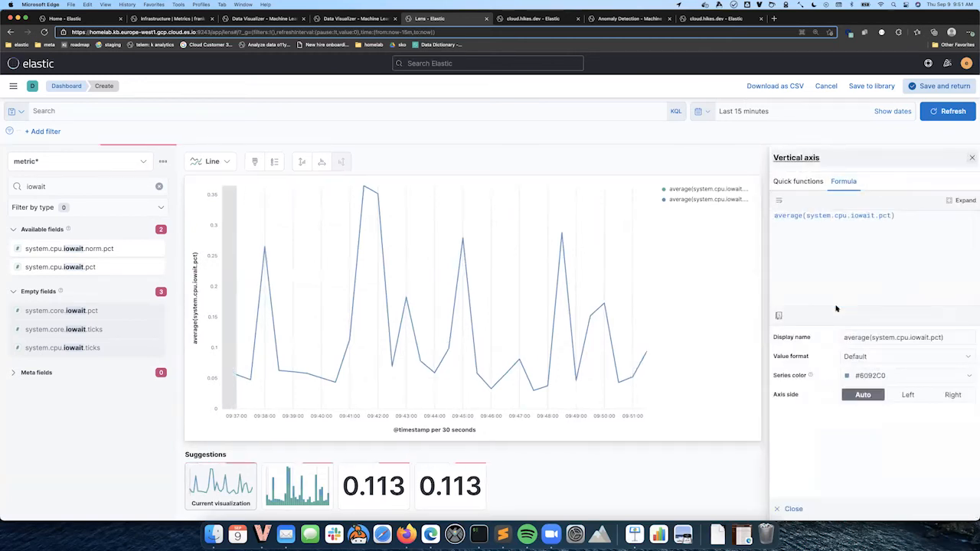
left_click(800, 181)
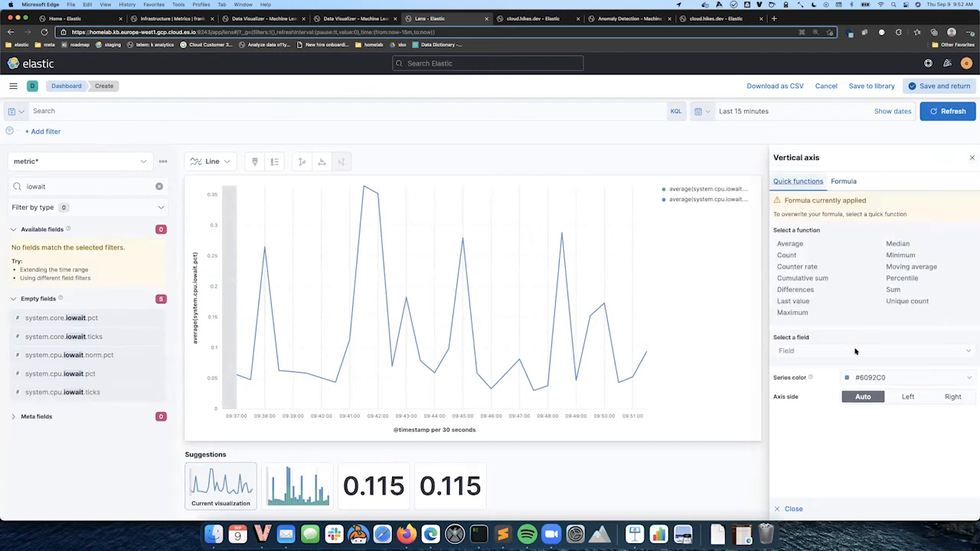
left_click(795, 245)
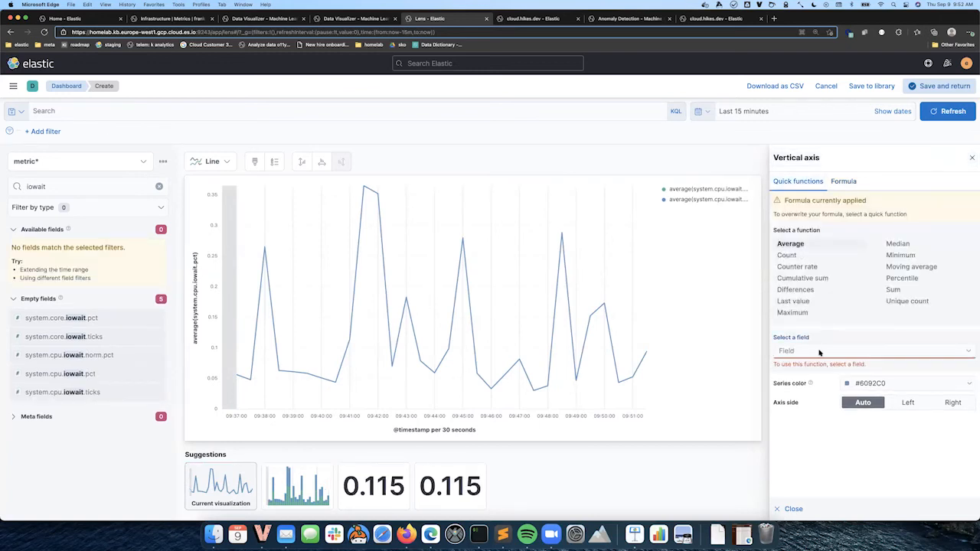
left_click(820, 349)
type("system.cpu.iowa")
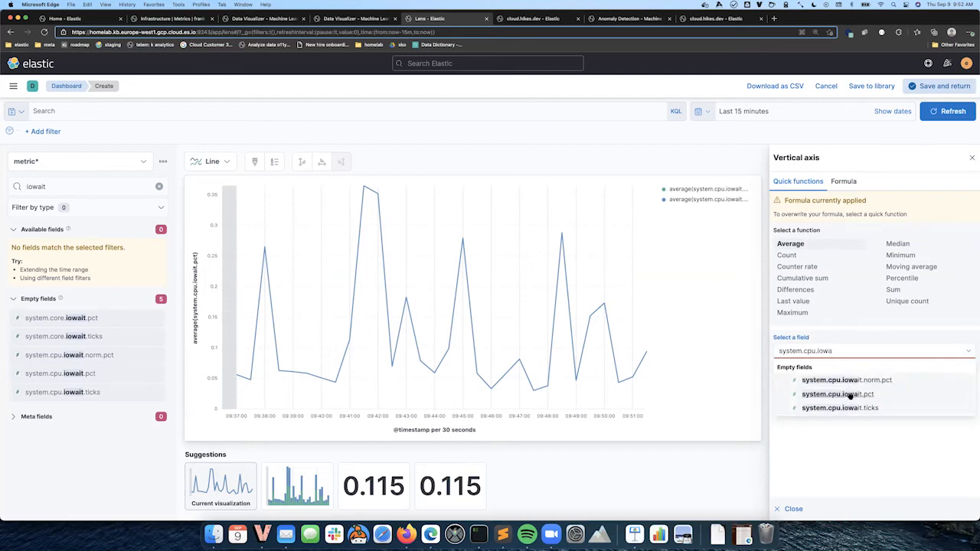
left_click(849, 395)
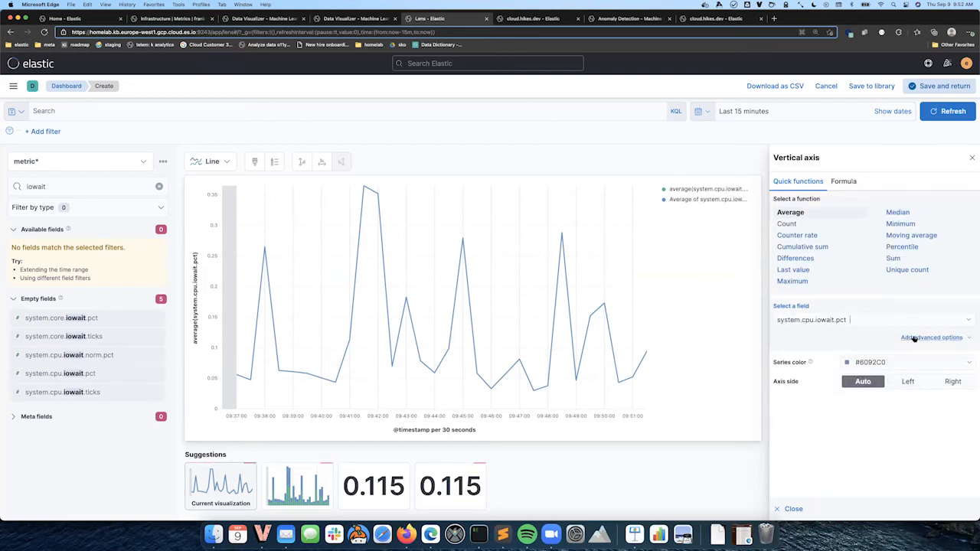
Add a 15m time shift to the duplicated iowait series
left_click(914, 339)
left_click(929, 374)
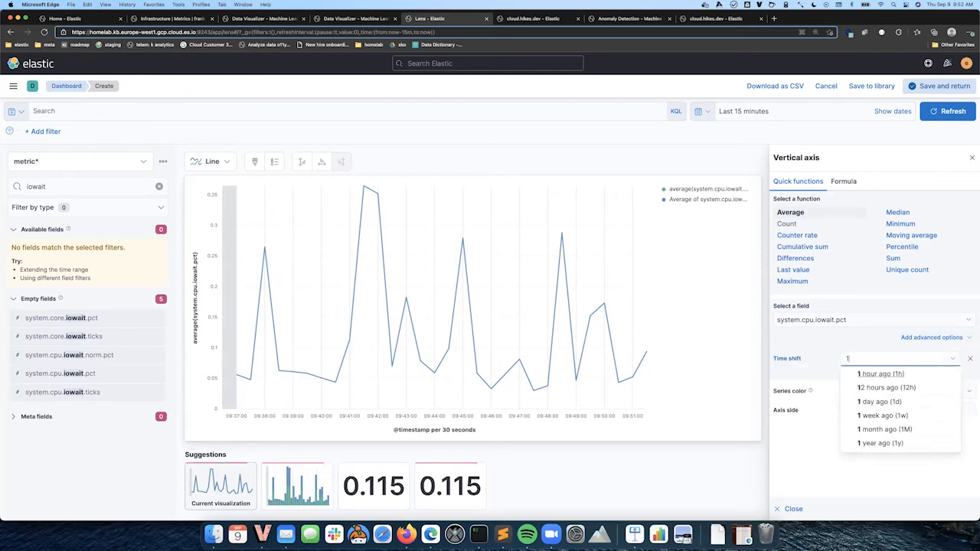
type("15m")
key("Return")
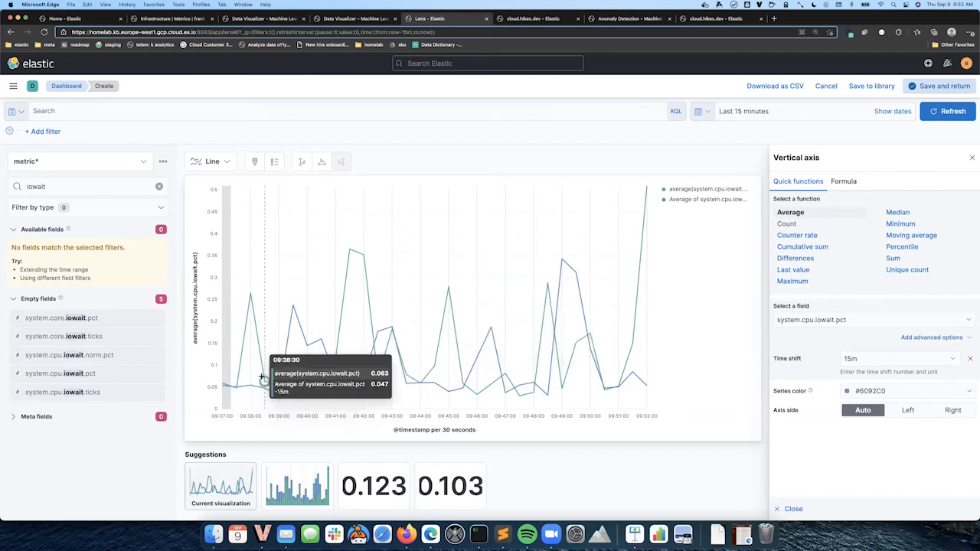
Save the visualization and return to the dashboard
key("ctrl+Right")
key("Right")
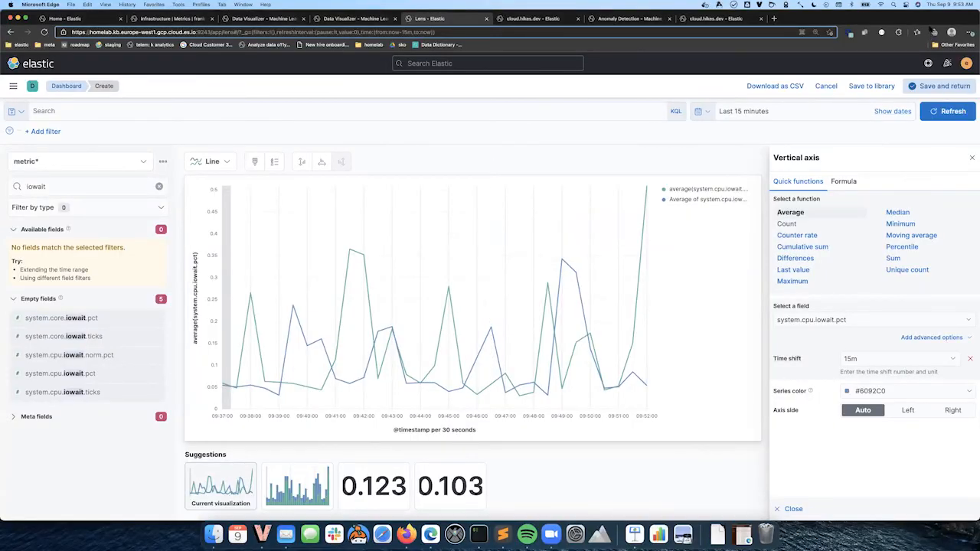
left_click(949, 89)
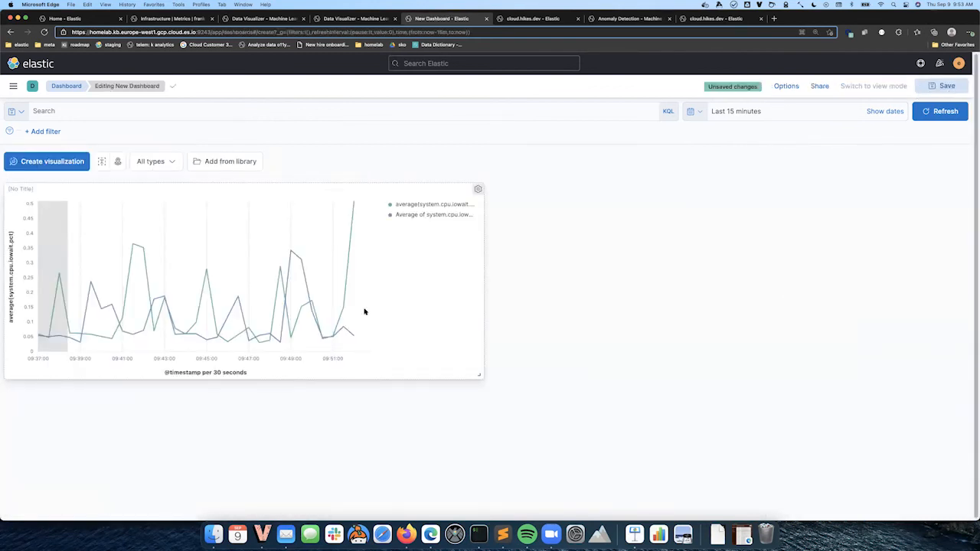
Open Machine Learning, leaving the dashboard without saving its changes
mouse_move(259, 276)
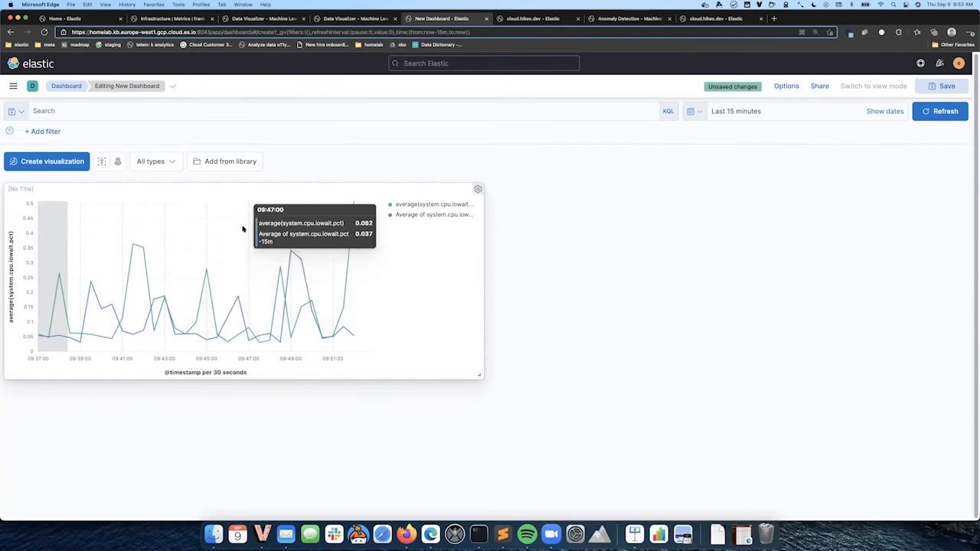
left_click(9, 86)
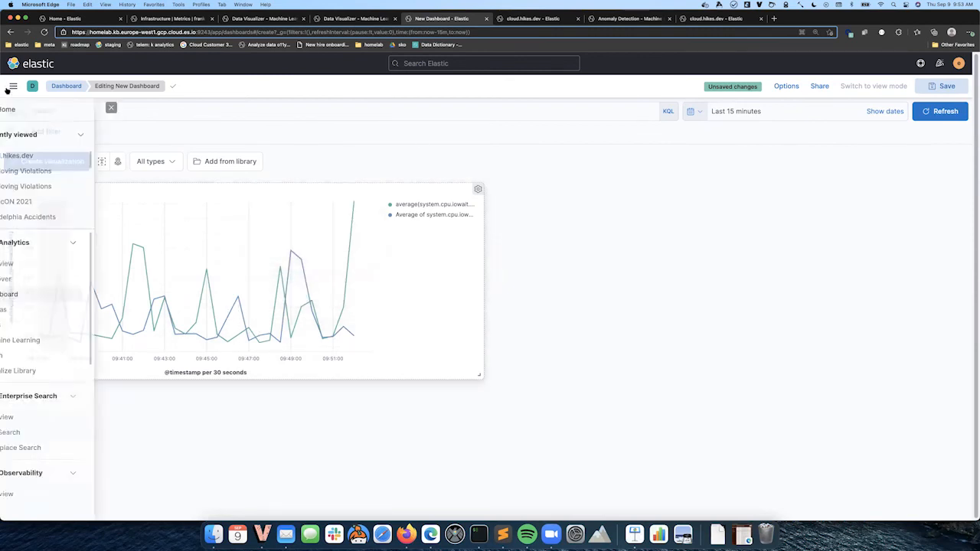
left_click(31, 344)
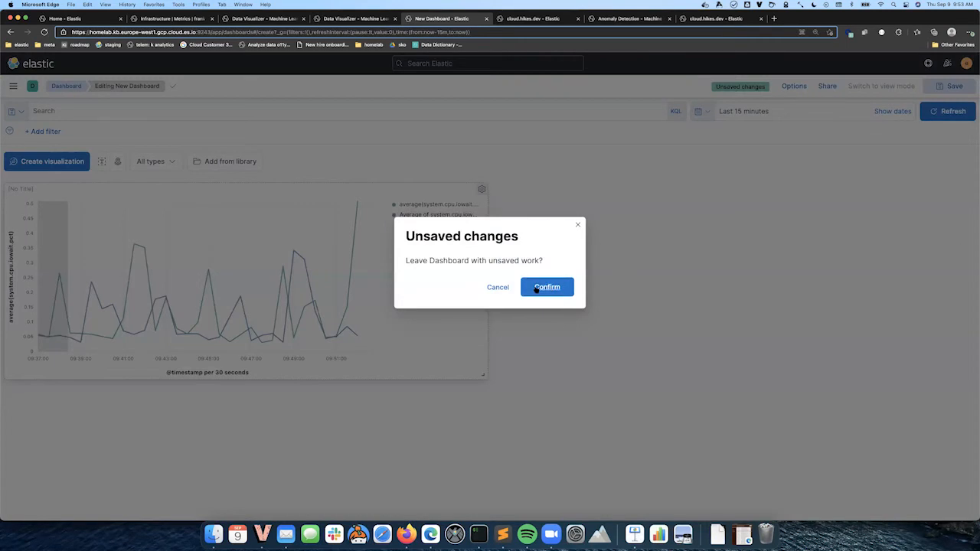
left_click(538, 286)
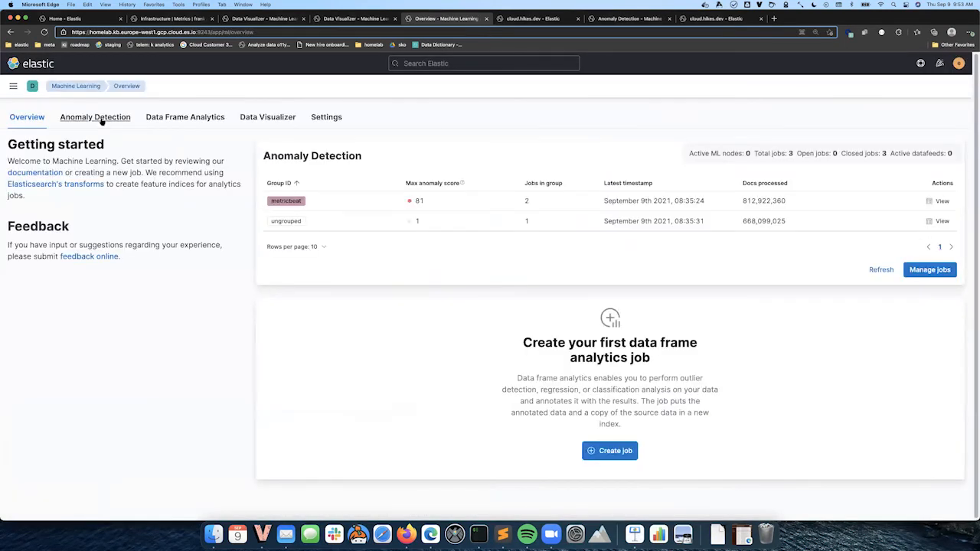
Open the metricbeat-high_mean_cpu_iowait_ecs anomaly detection job in the Single Metric Viewer
left_click(98, 118)
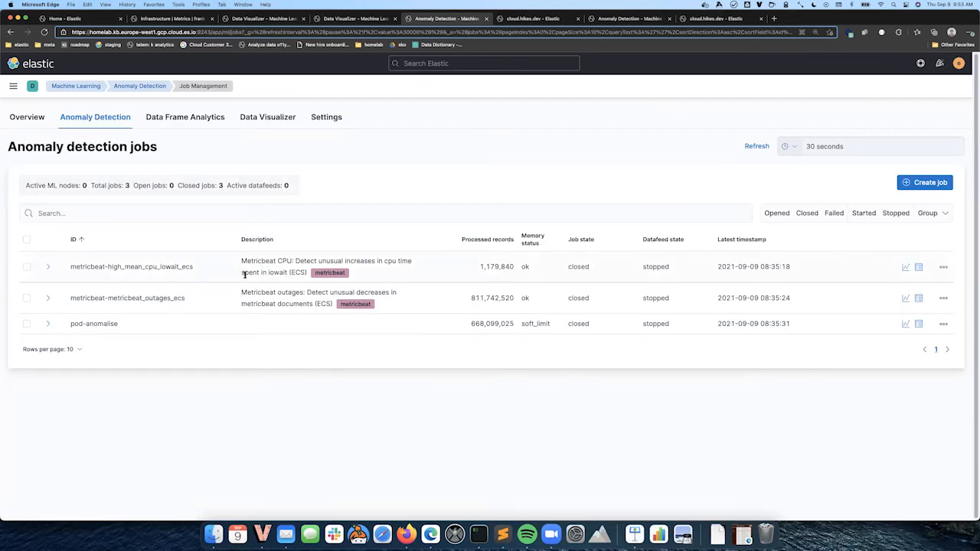
left_click_drag(142, 266, 193, 266)
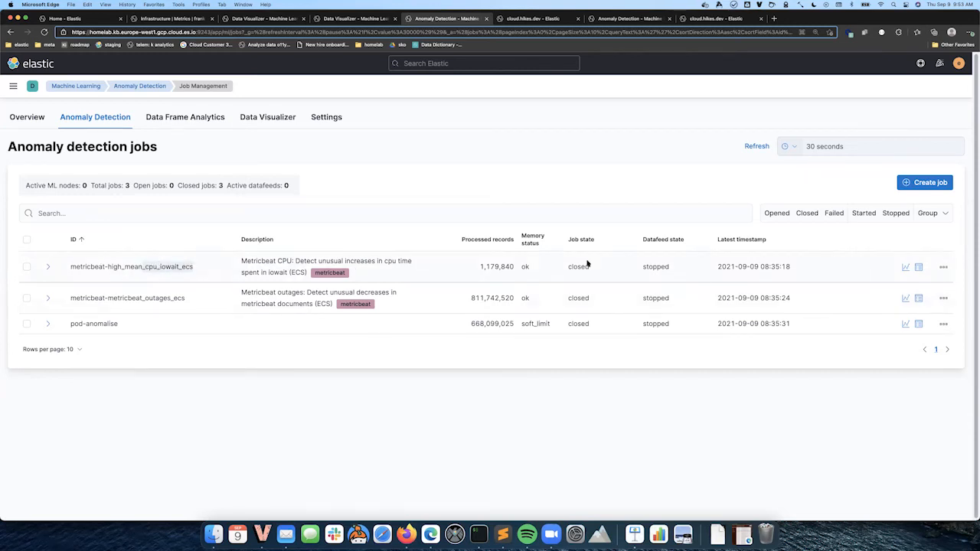
left_click(27, 266)
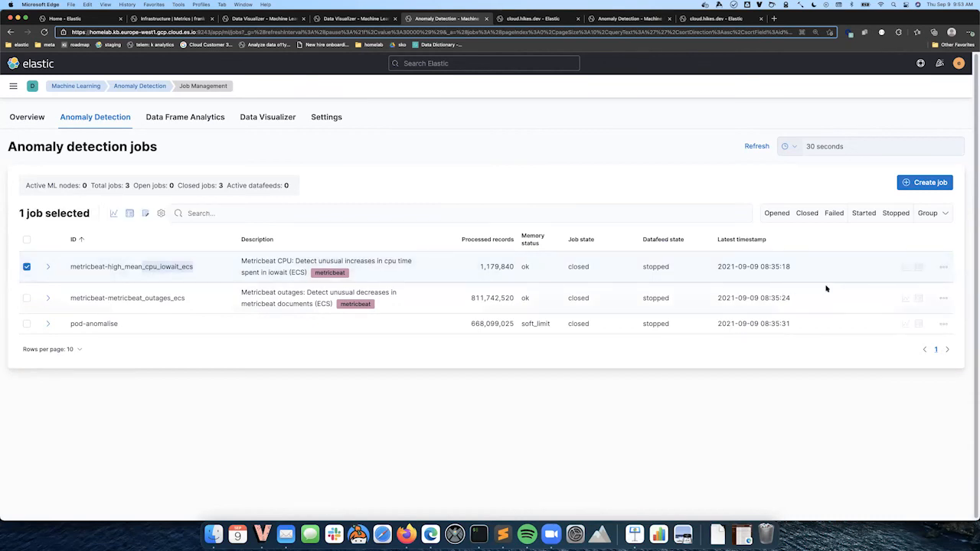
left_click(114, 214)
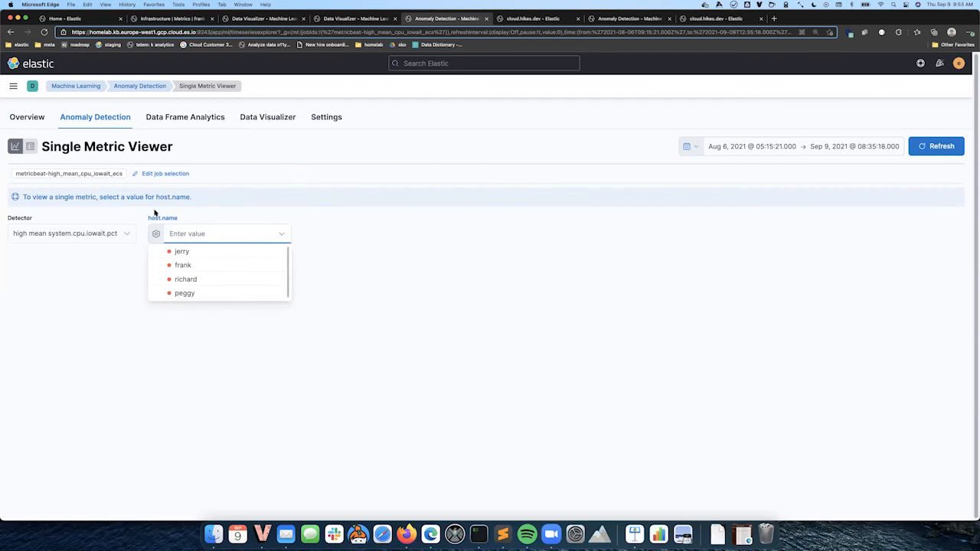
Select host frank, adjust the overview time window, and run a new 1d forecast
left_click(183, 266)
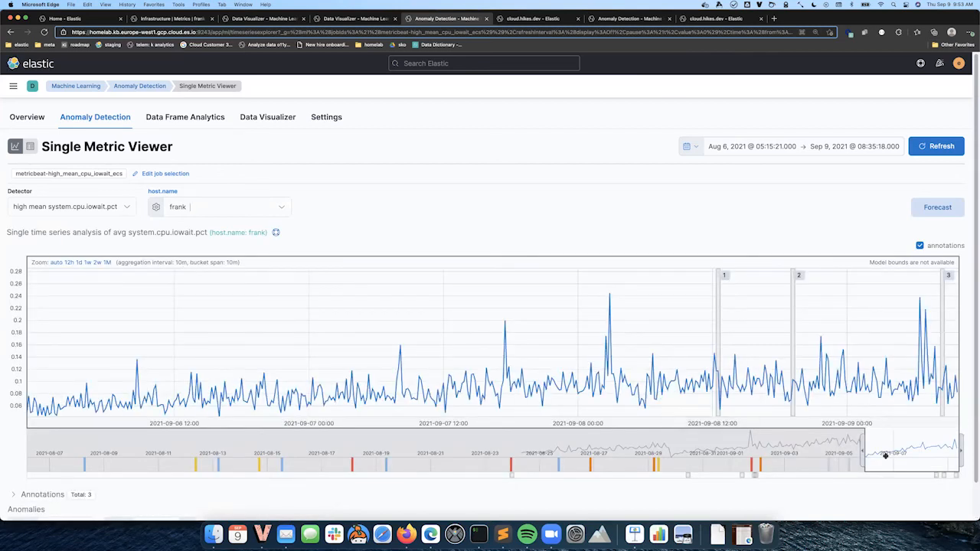
left_click_drag(896, 456, 753, 461)
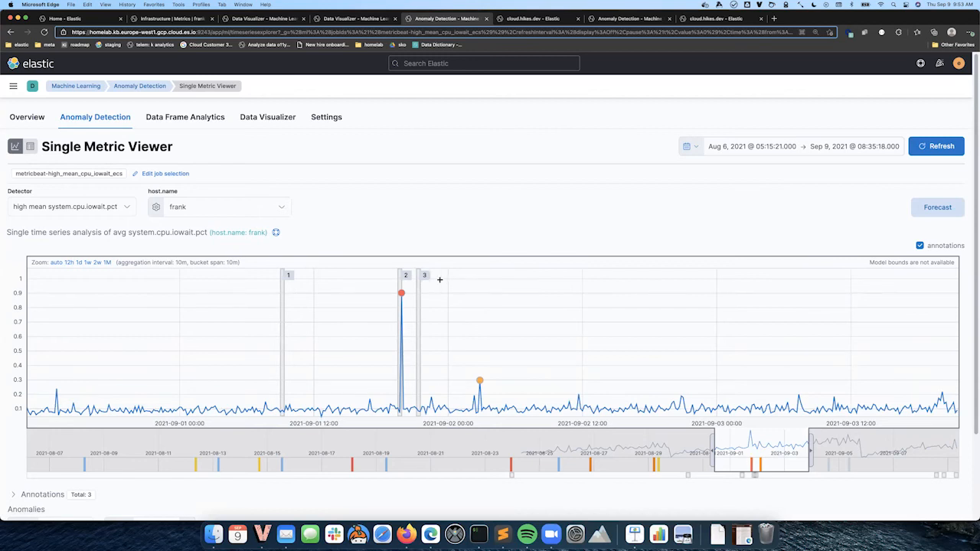
mouse_move(403, 294)
left_click_drag(784, 439, 951, 439)
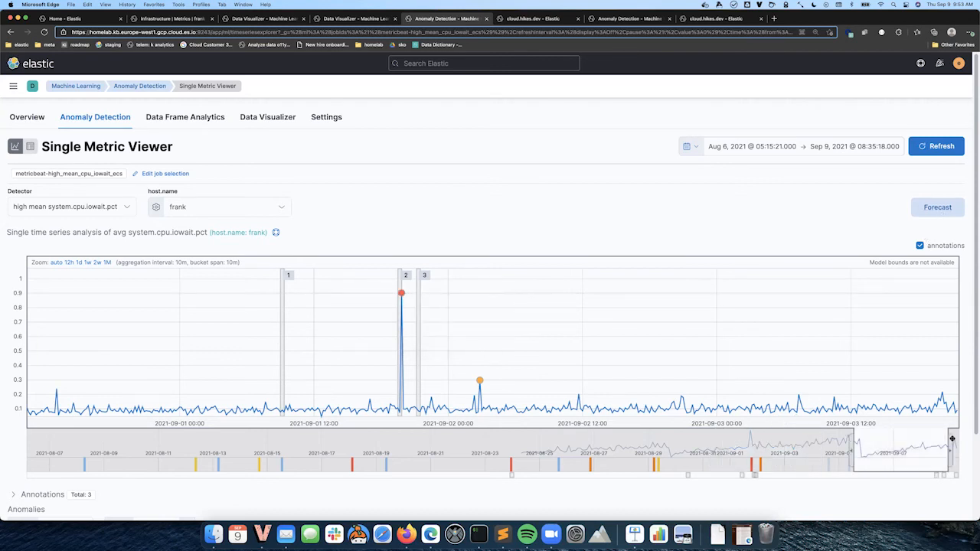
left_click(937, 206)
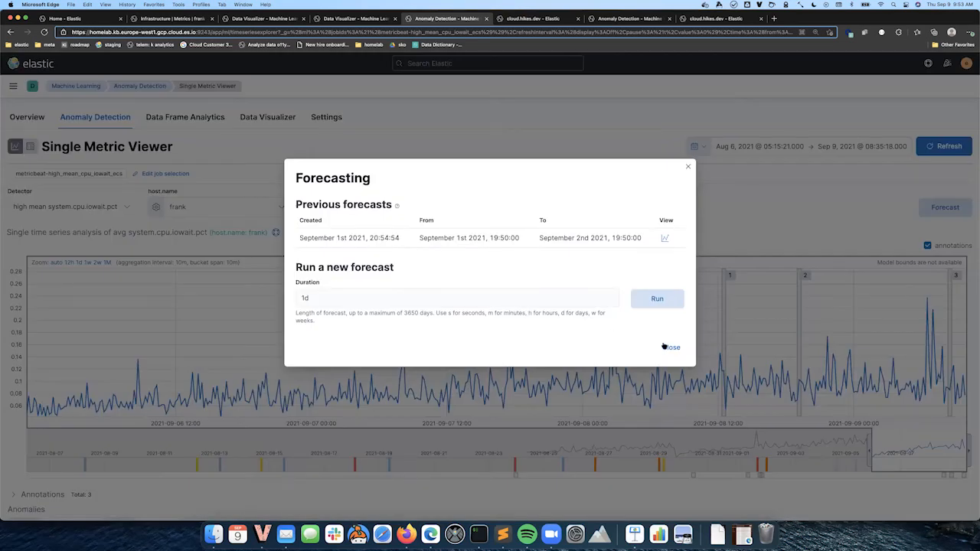
left_click(669, 304)
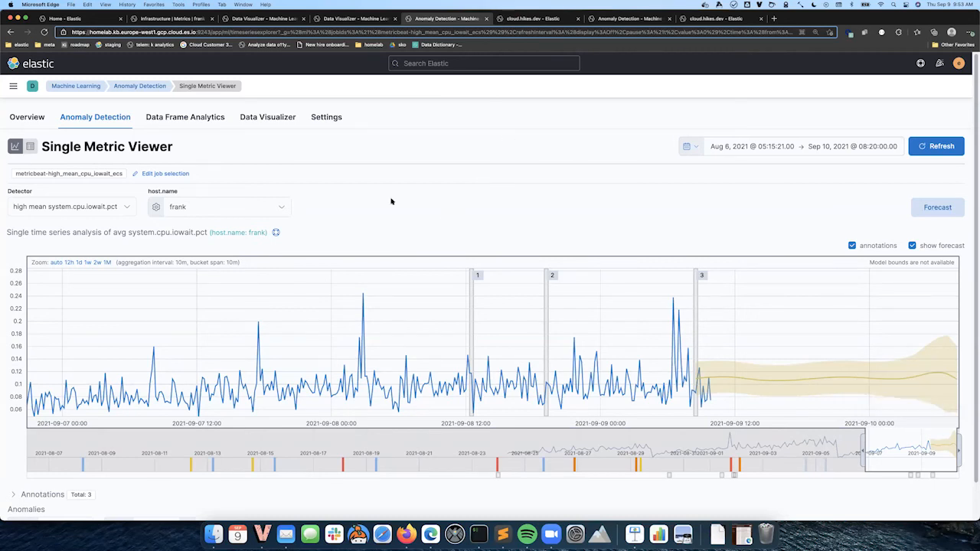
Open the recently viewed cloud.hikes.dev dashboard and set its time range to Last 15 minutes
left_click(13, 86)
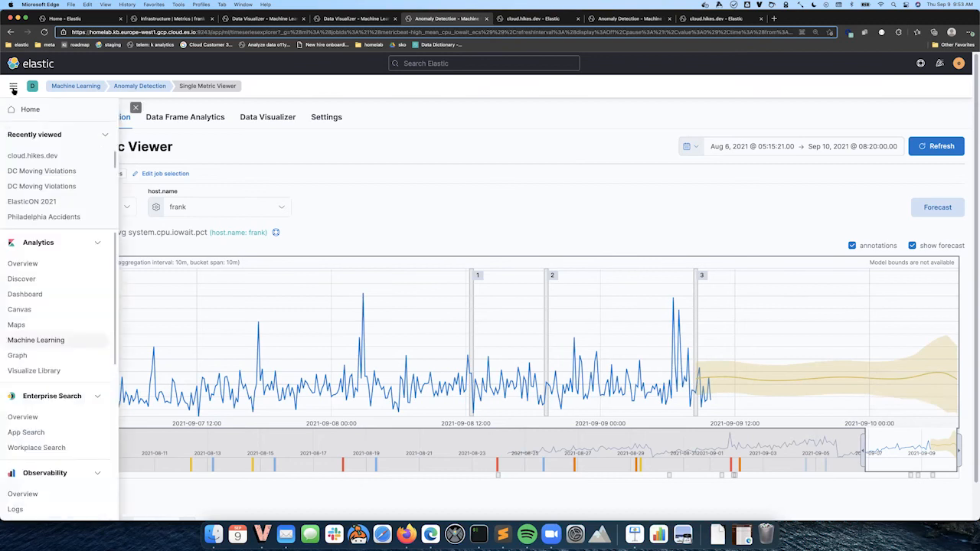
left_click(24, 157)
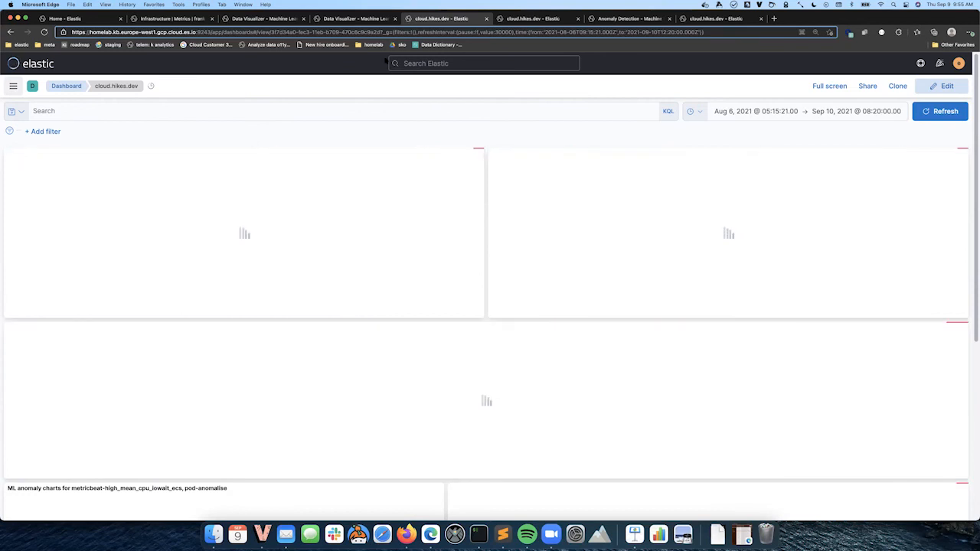
left_click(692, 111)
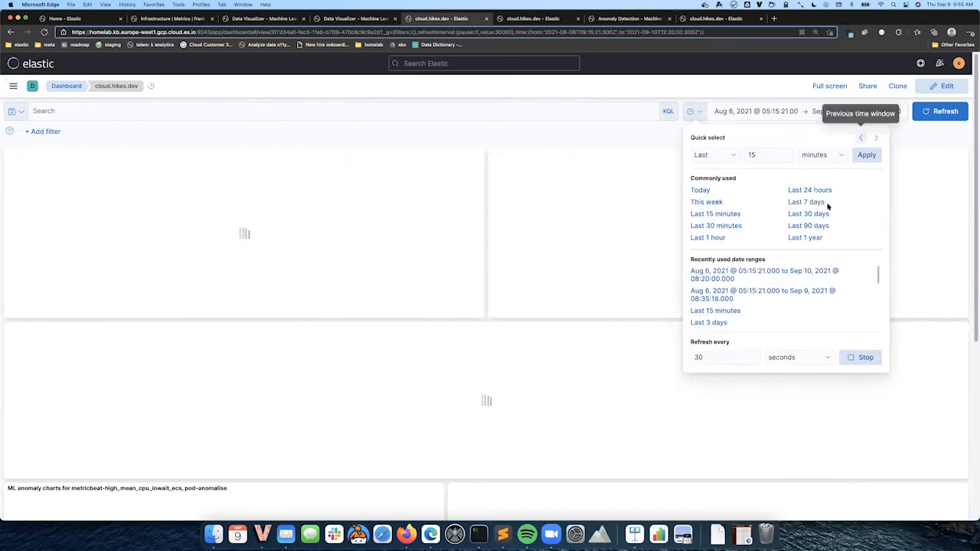
left_click(723, 214)
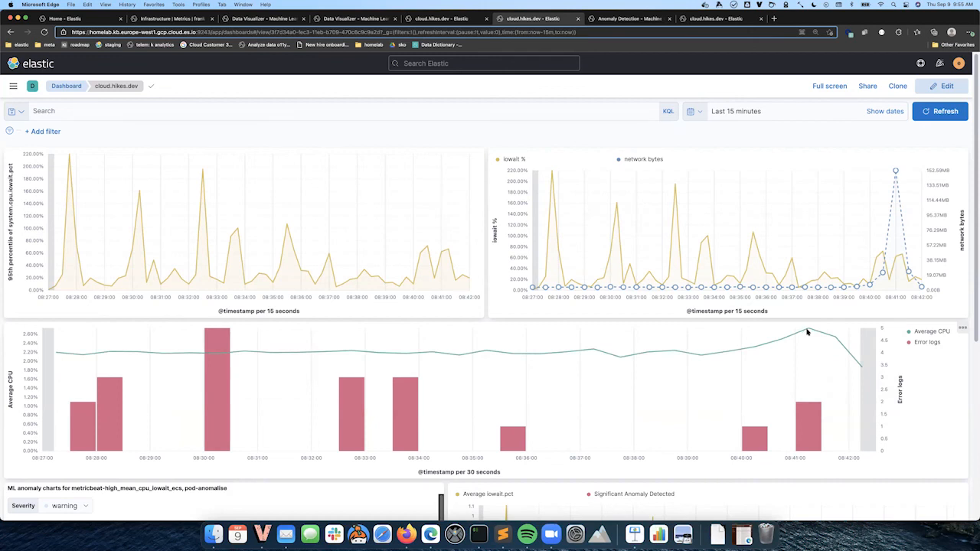
Open the Average CPU and Error logs panel in Lens to review its layers, then cancel editing
left_click(960, 328)
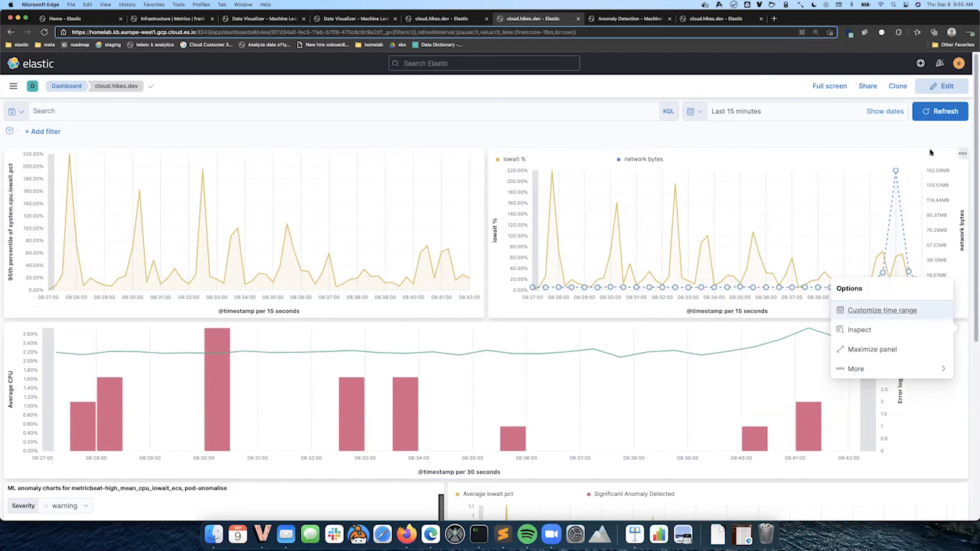
left_click(946, 87)
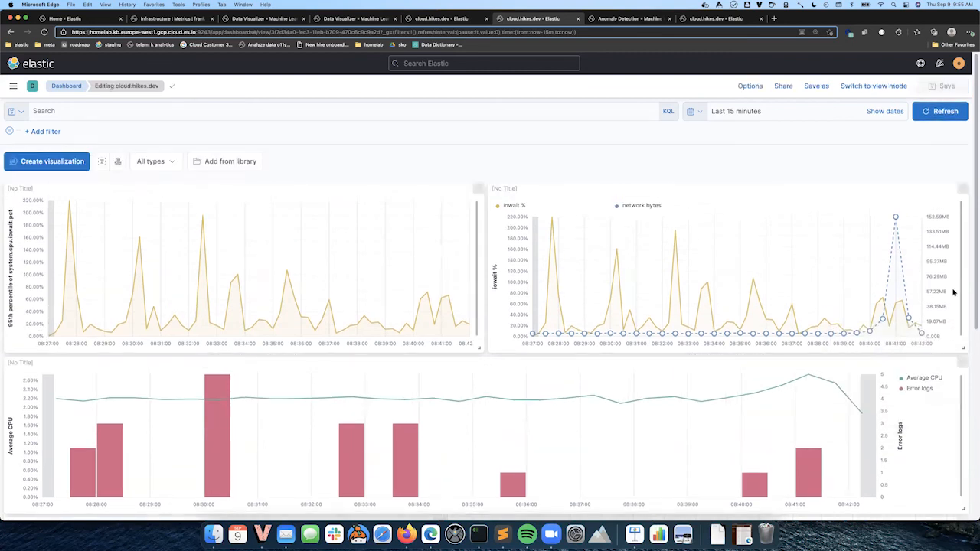
left_click(961, 363)
left_click(884, 337)
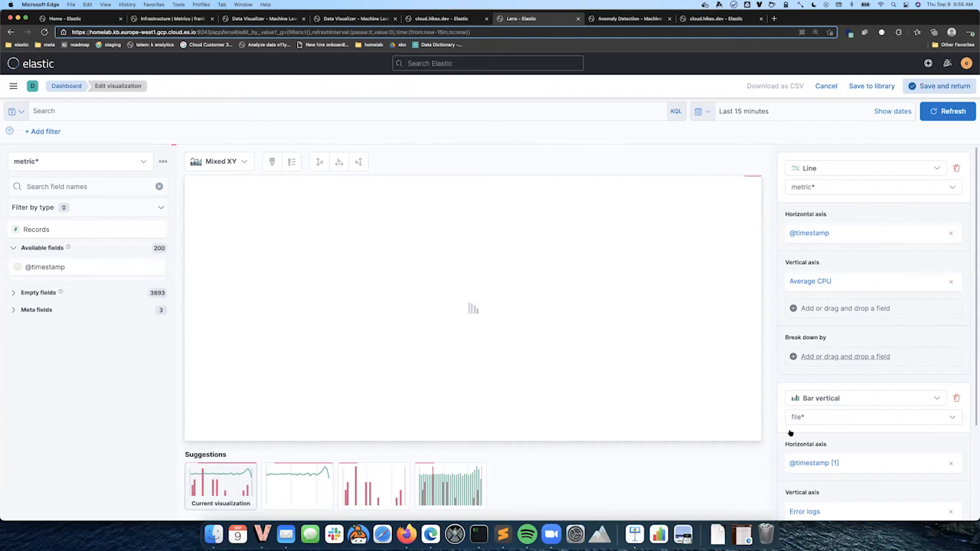
scroll(796, 428, "down", 3)
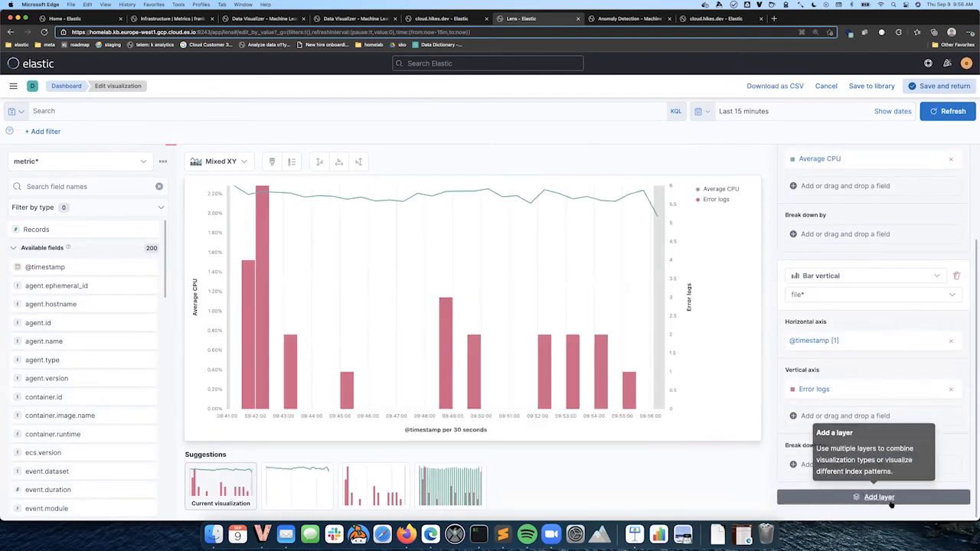
left_click(867, 295)
left_click(864, 298)
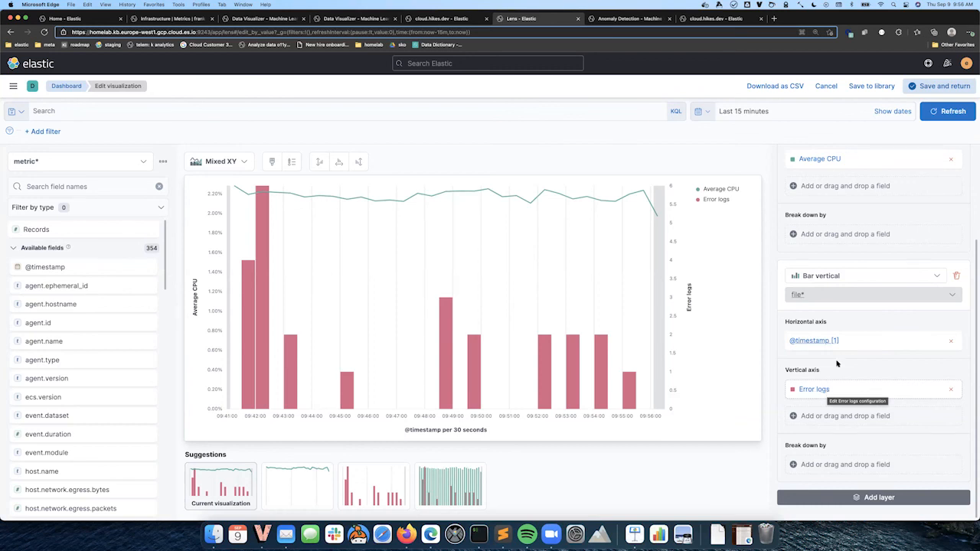
left_click(826, 87)
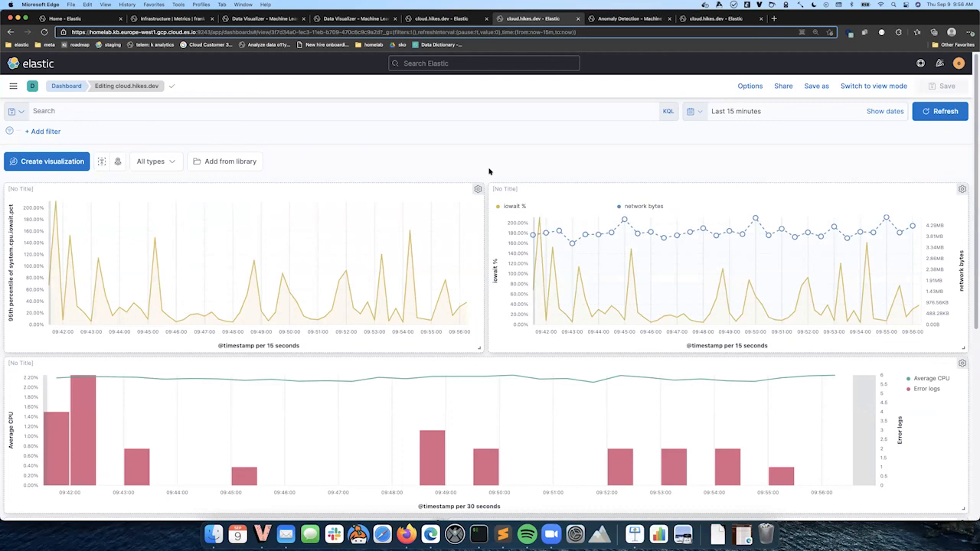
Browse the dashboard panels, then the other cloud.hikes.dev tab's 5-day ML anomaly charts
scroll(485, 230, "down", 8)
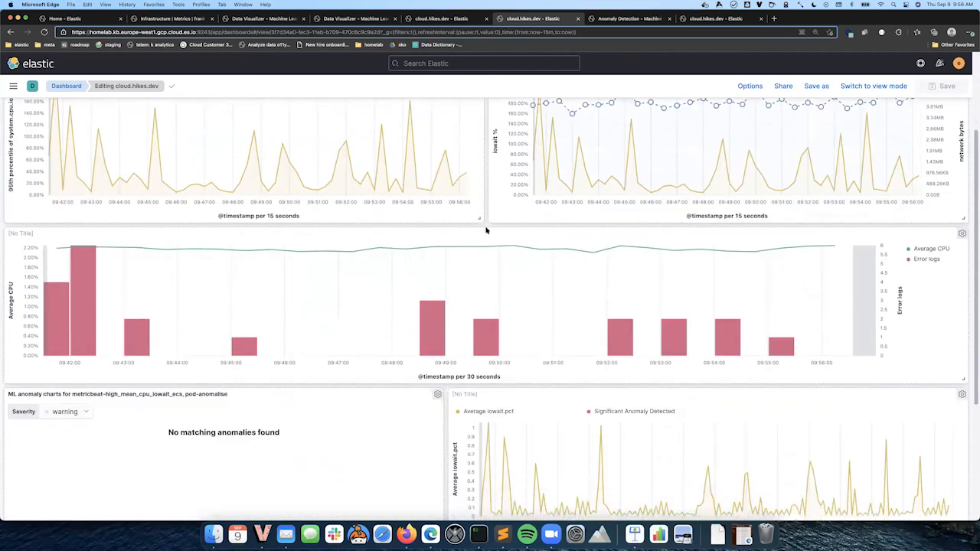
scroll(485, 230, "down", 1)
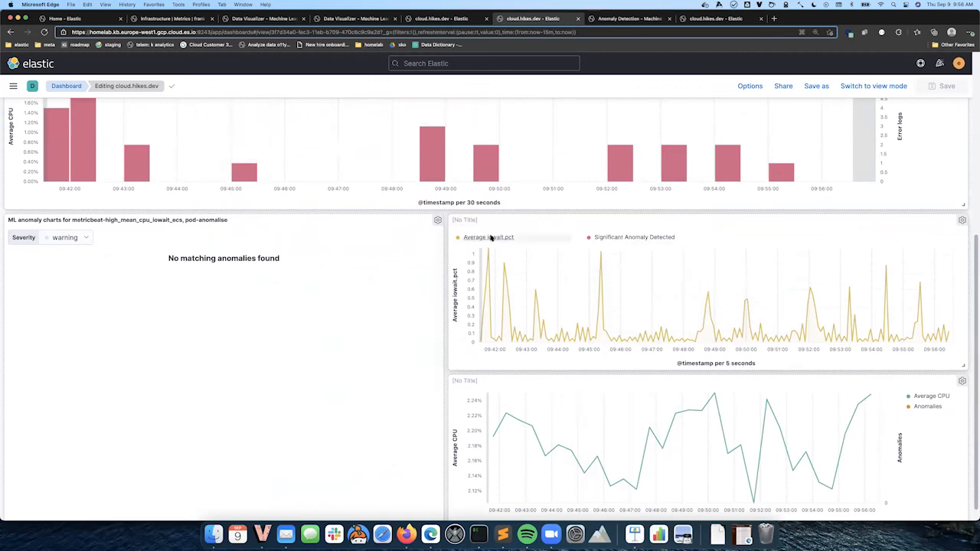
key("ctrl+Tab")
key("ctrl+Tab")
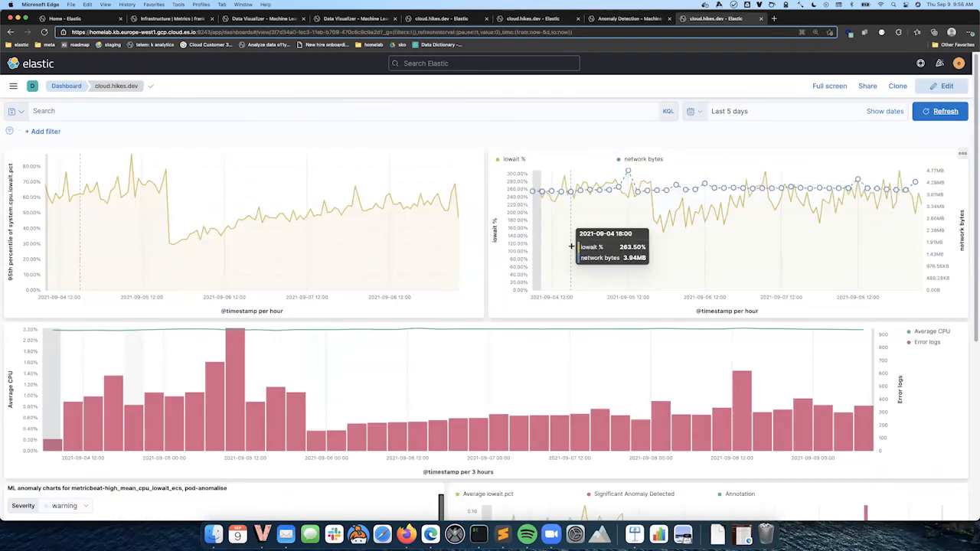
scroll(577, 251, "down", 5)
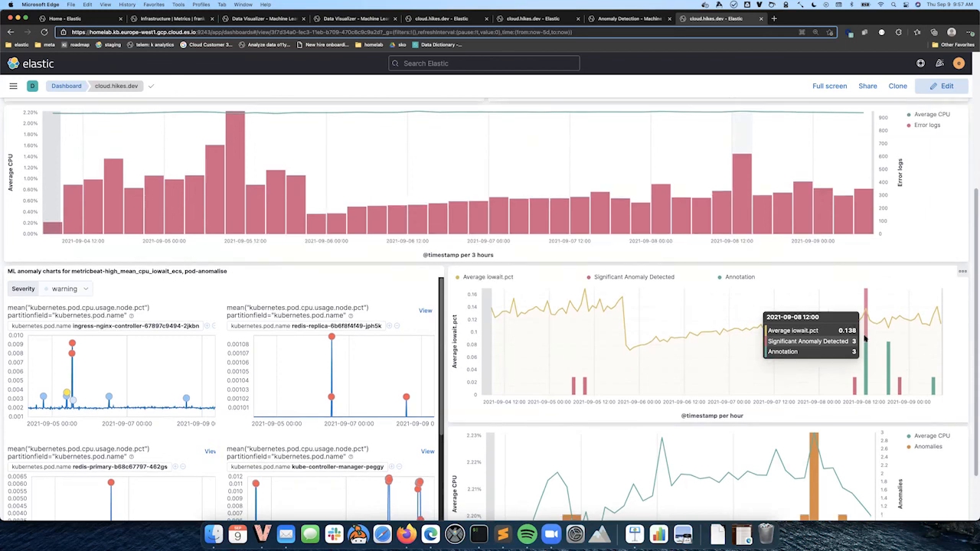
scroll(865, 339, "down", 2)
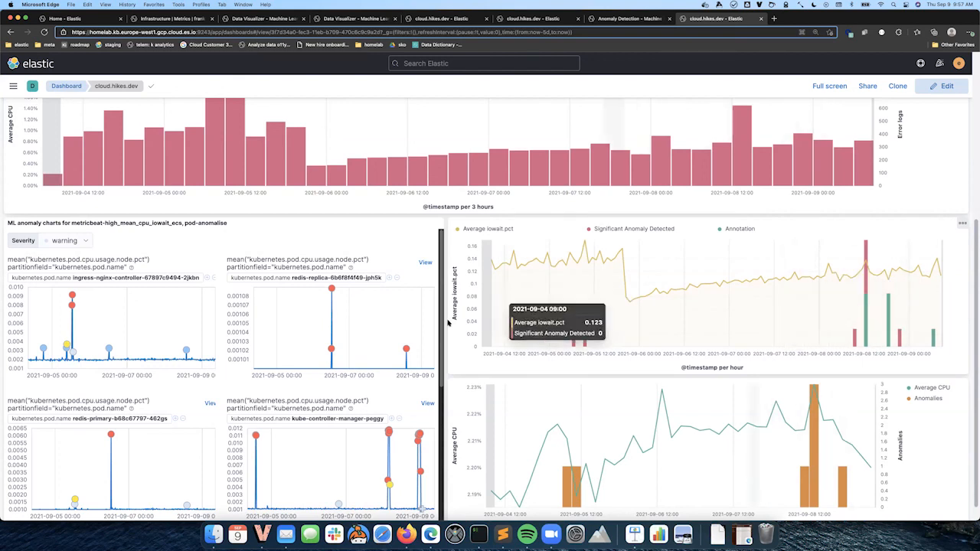
scroll(277, 354, "down", 2)
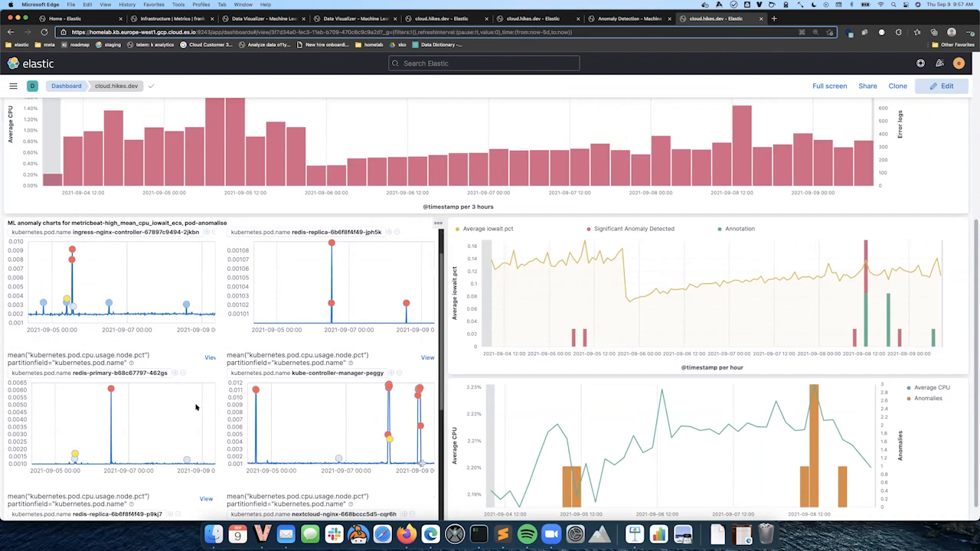
scroll(195, 407, "down", 5)
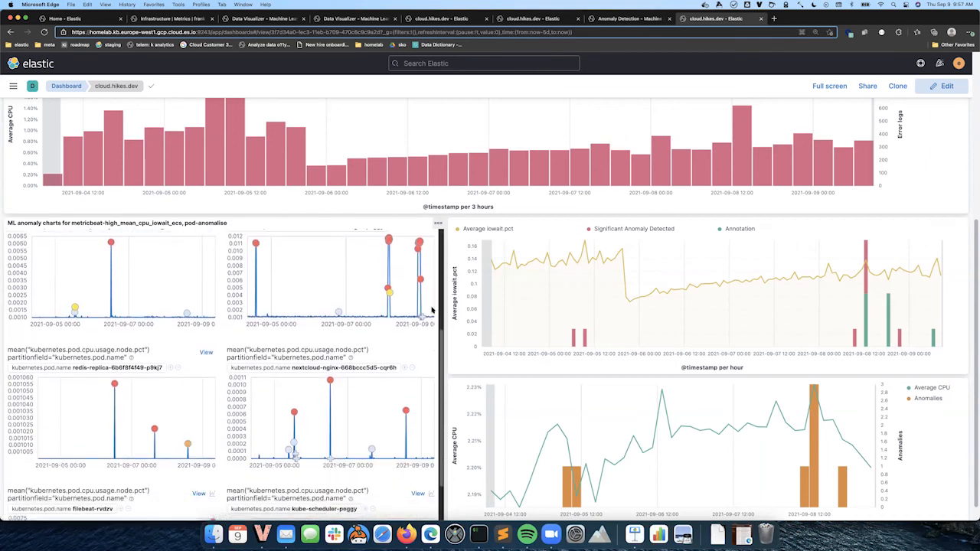